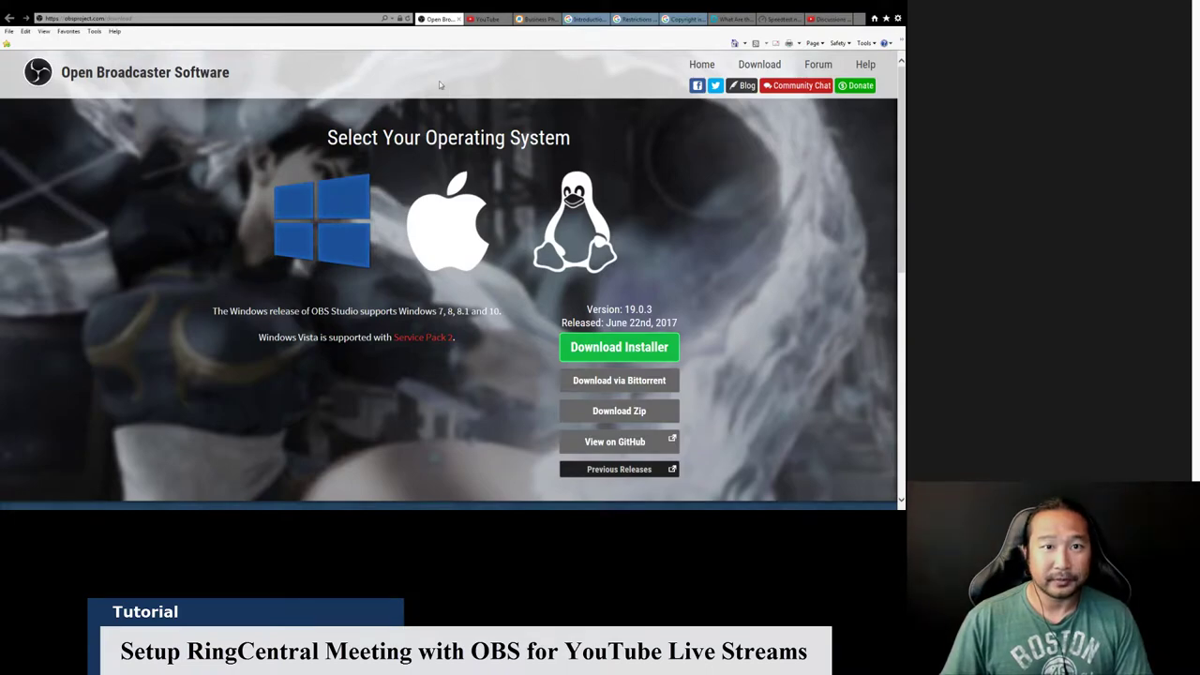
# Switch from the OBS download page to the YouTube home page tab
pyautogui.click(485, 19)
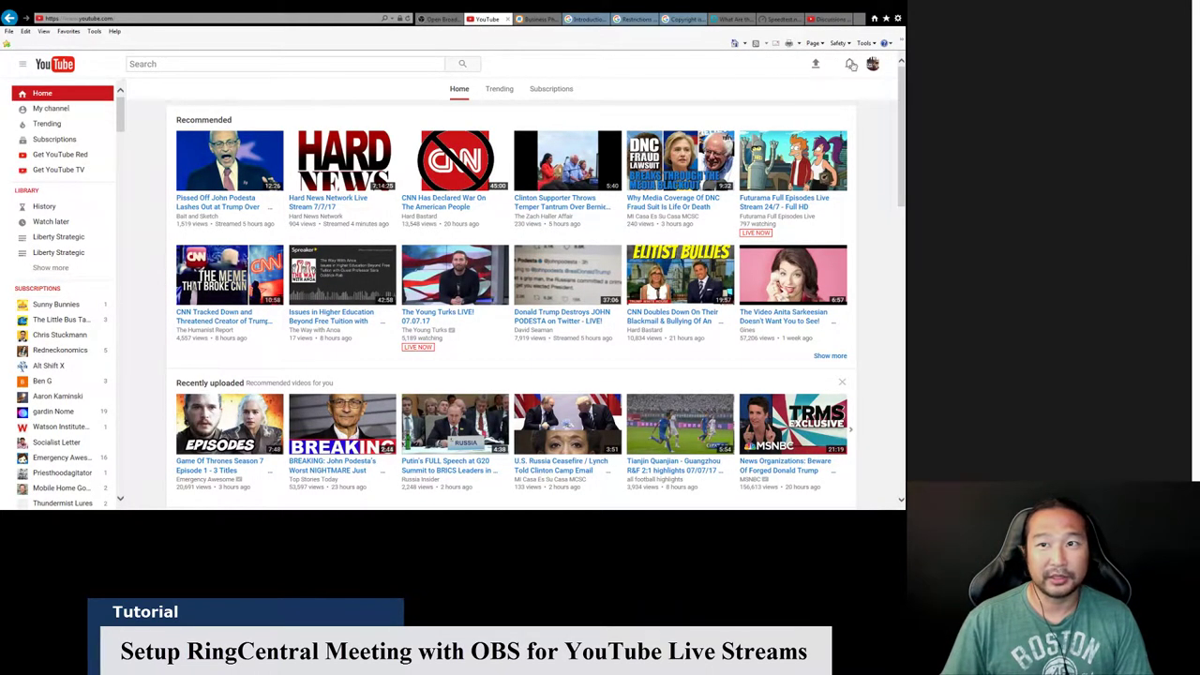
# Open My channel, then its Video Manager listing the 186 uploaded videos
pyautogui.click(51, 108)
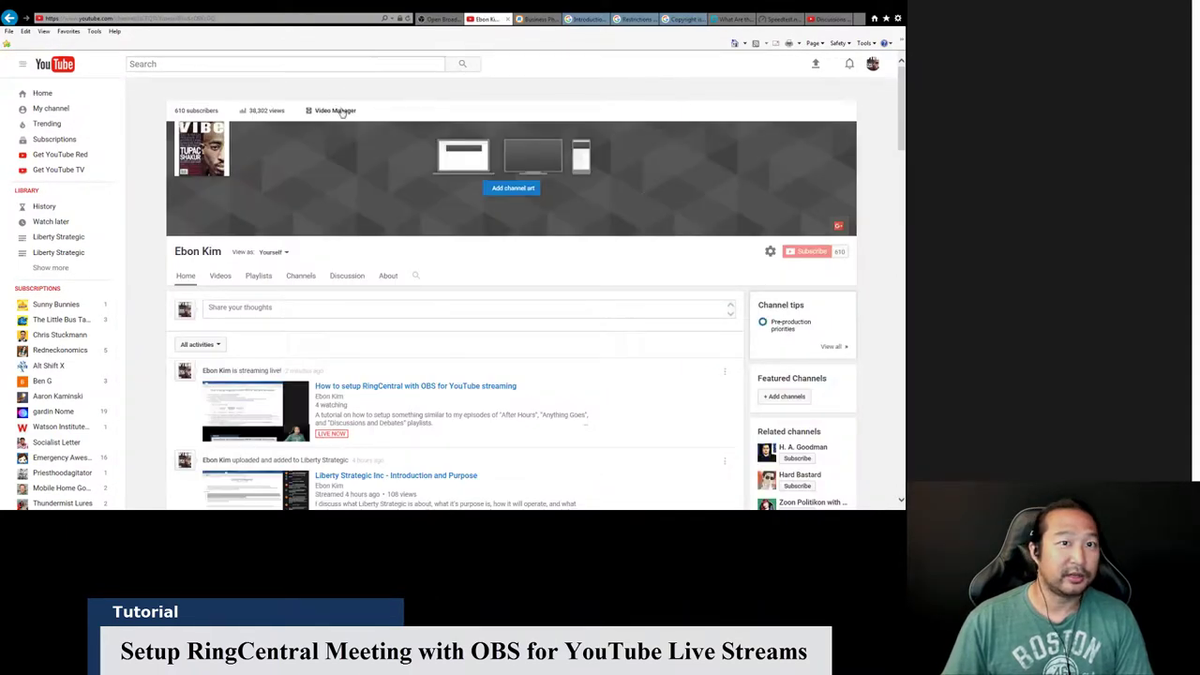
pyautogui.click(336, 111)
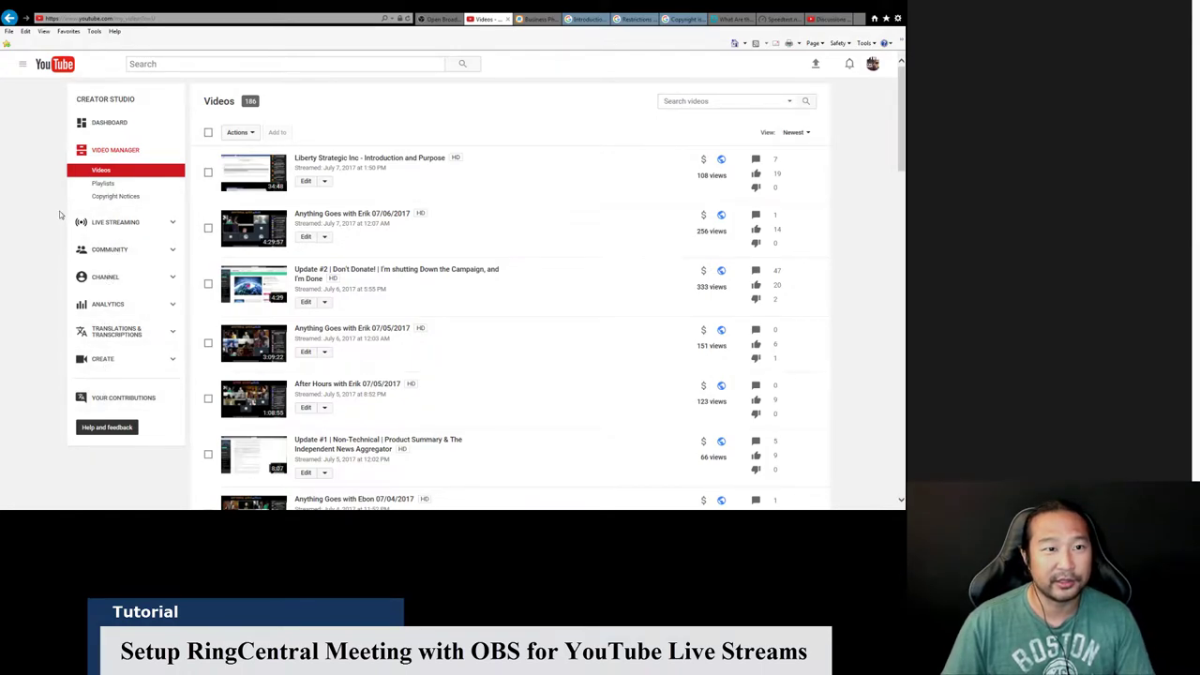
# Open the Live Streaming dashboard and browse its Stream Options, Monetization, Cards and Basic Info tabs
pyautogui.click(127, 226)
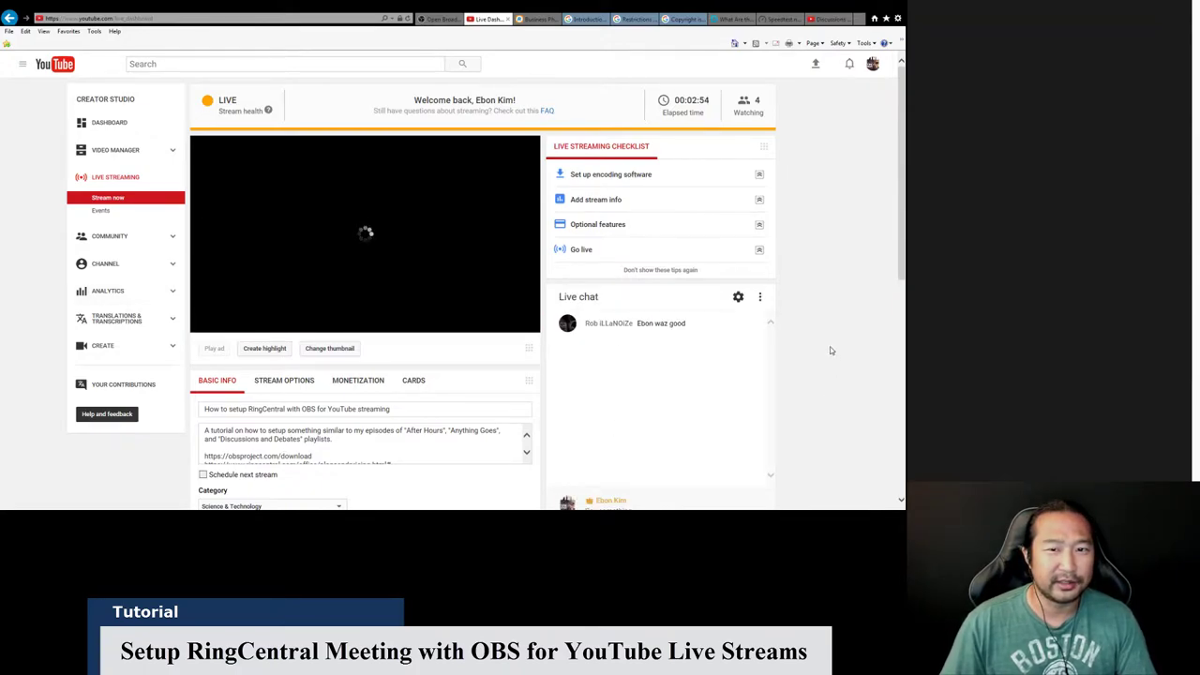
pyautogui.scroll(-1, 807, 355)
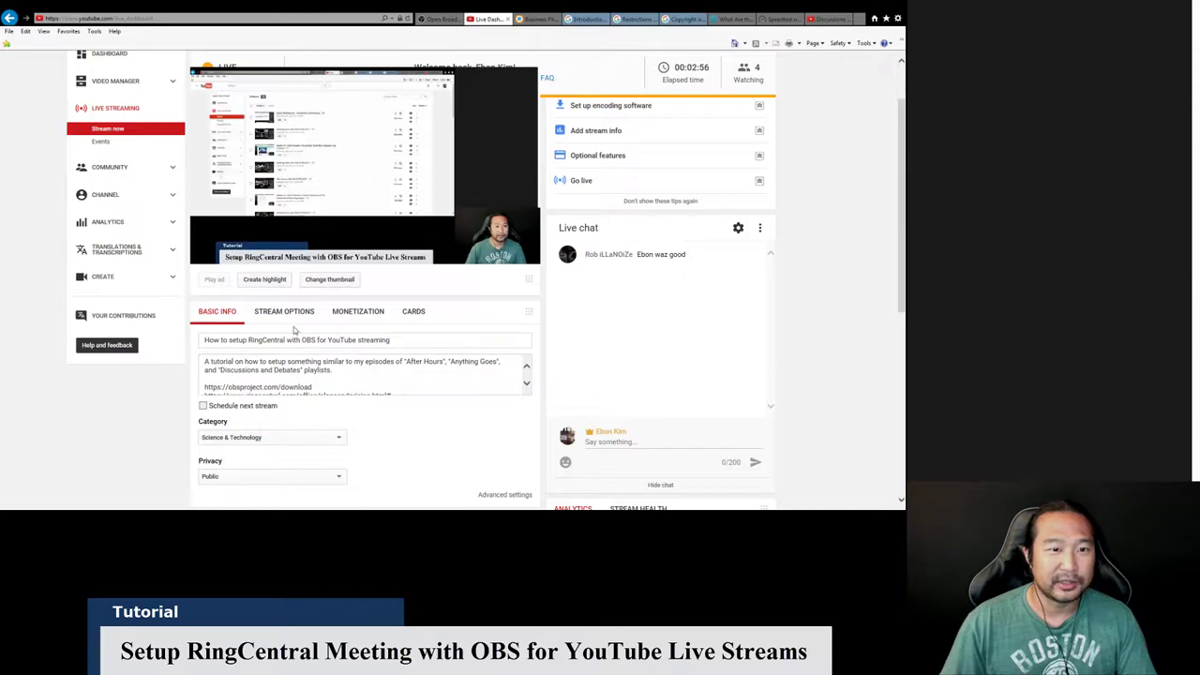
pyautogui.click(291, 320)
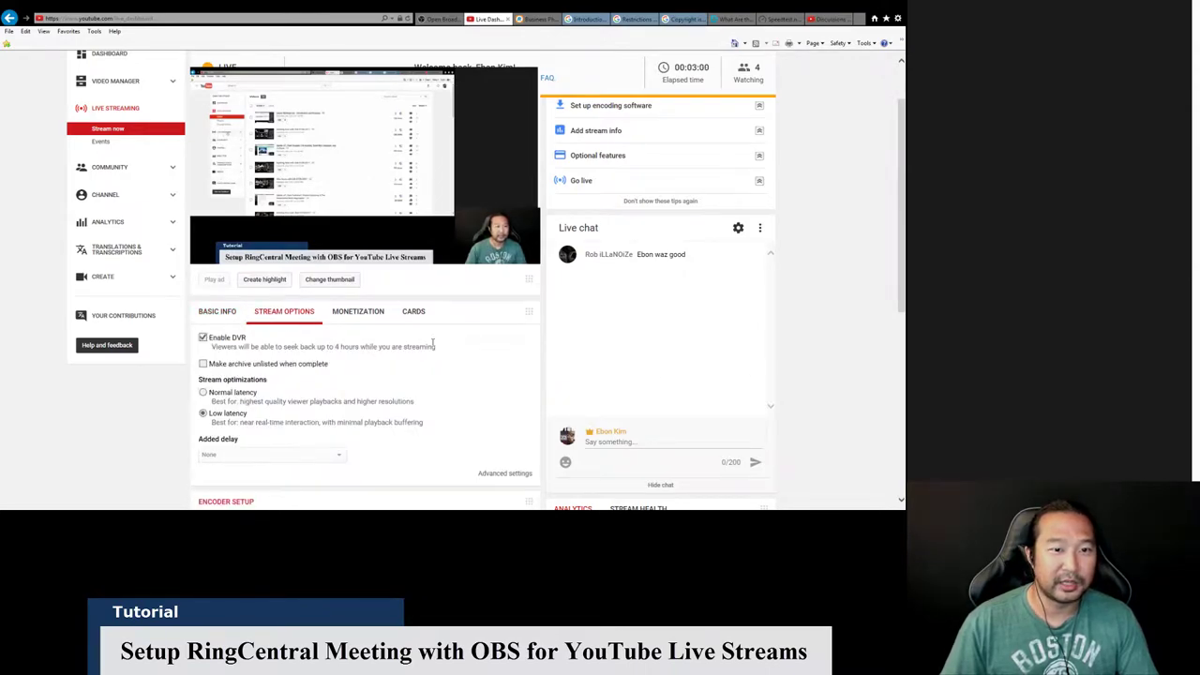
pyautogui.click(364, 319)
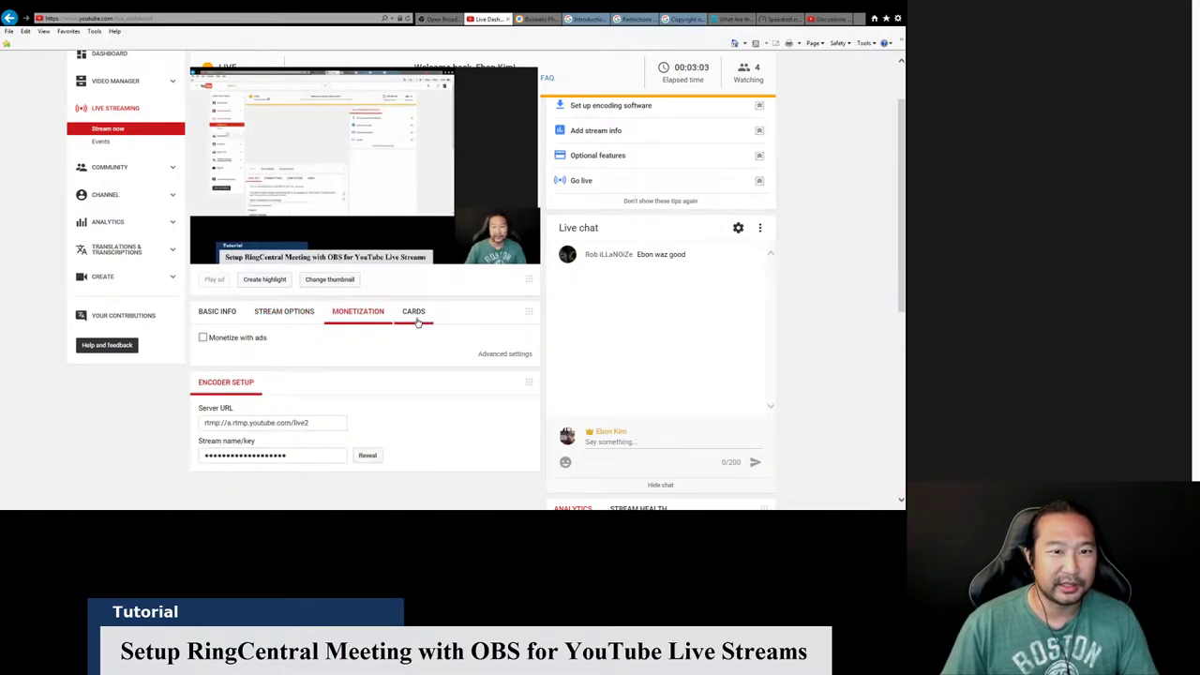
pyautogui.click(417, 319)
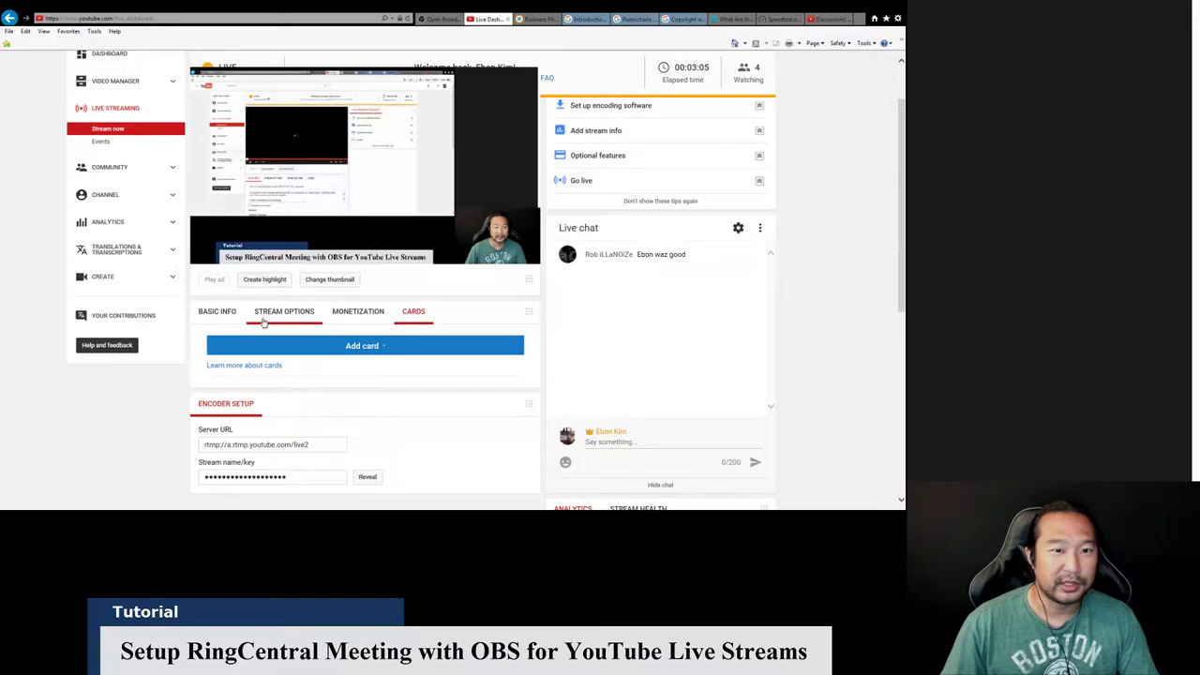
pyautogui.click(219, 313)
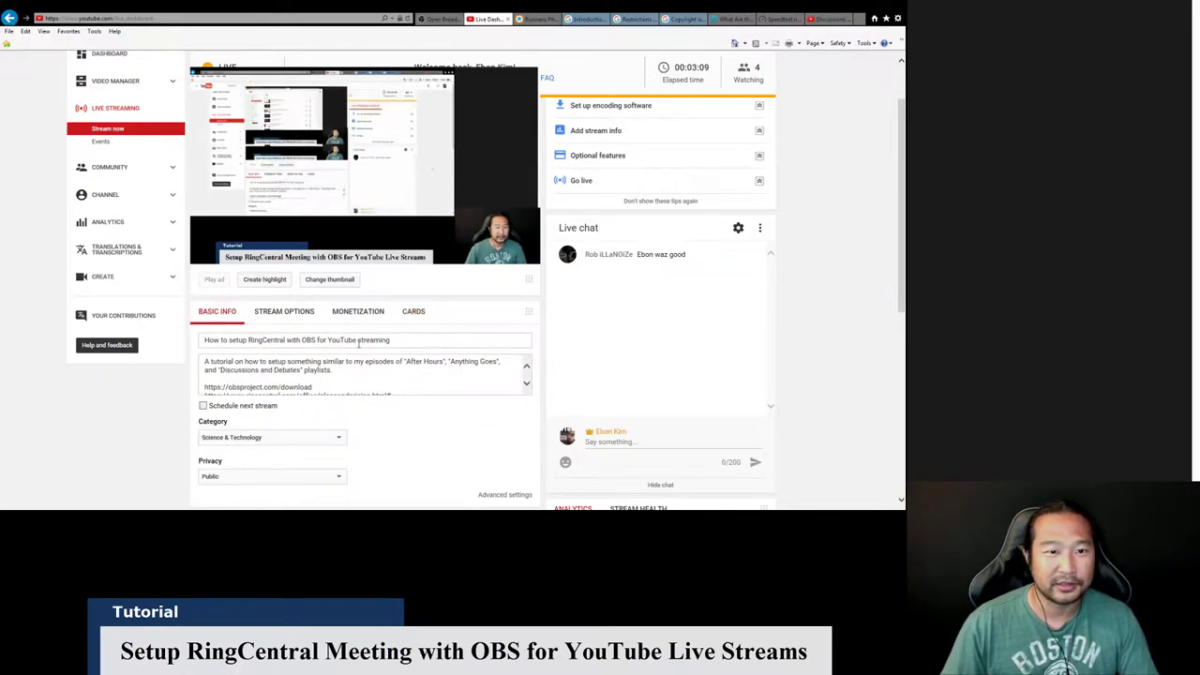
# Leave the description unchanged and scroll to Encoder Setup showing rtmp://a.rtmp.youtube.com/live2
pyautogui.click(384, 376)
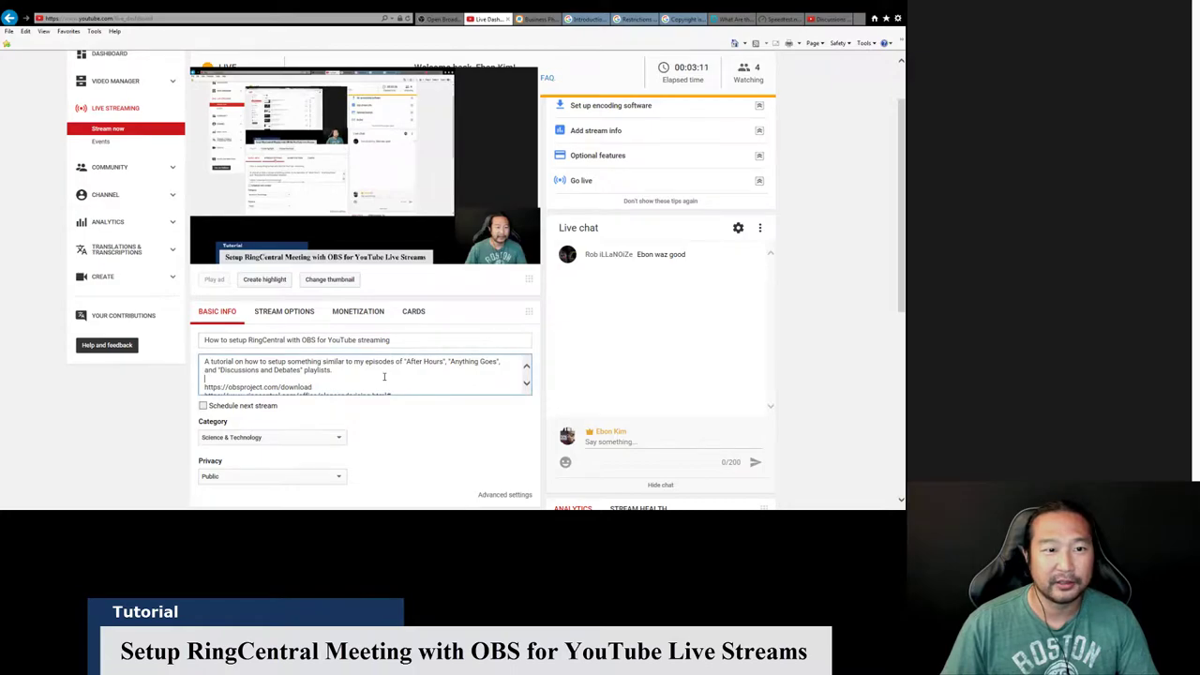
pyautogui.click(388, 437)
pyautogui.scroll(-3, 844, 340)
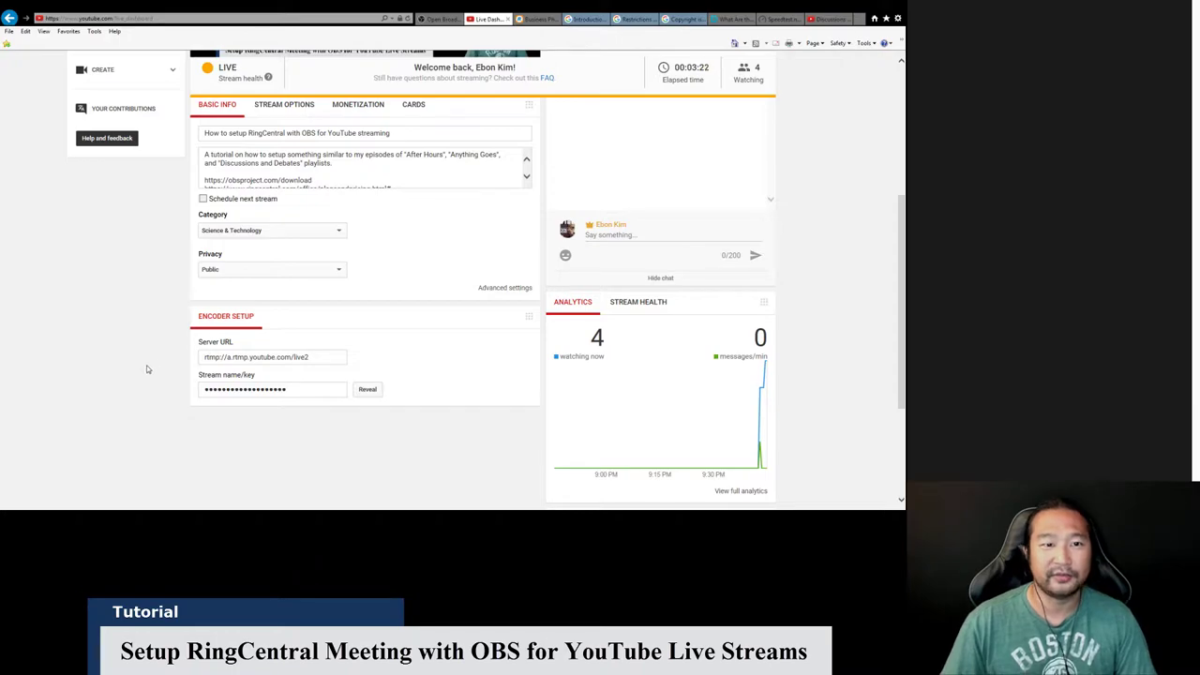
pyautogui.click(312, 395)
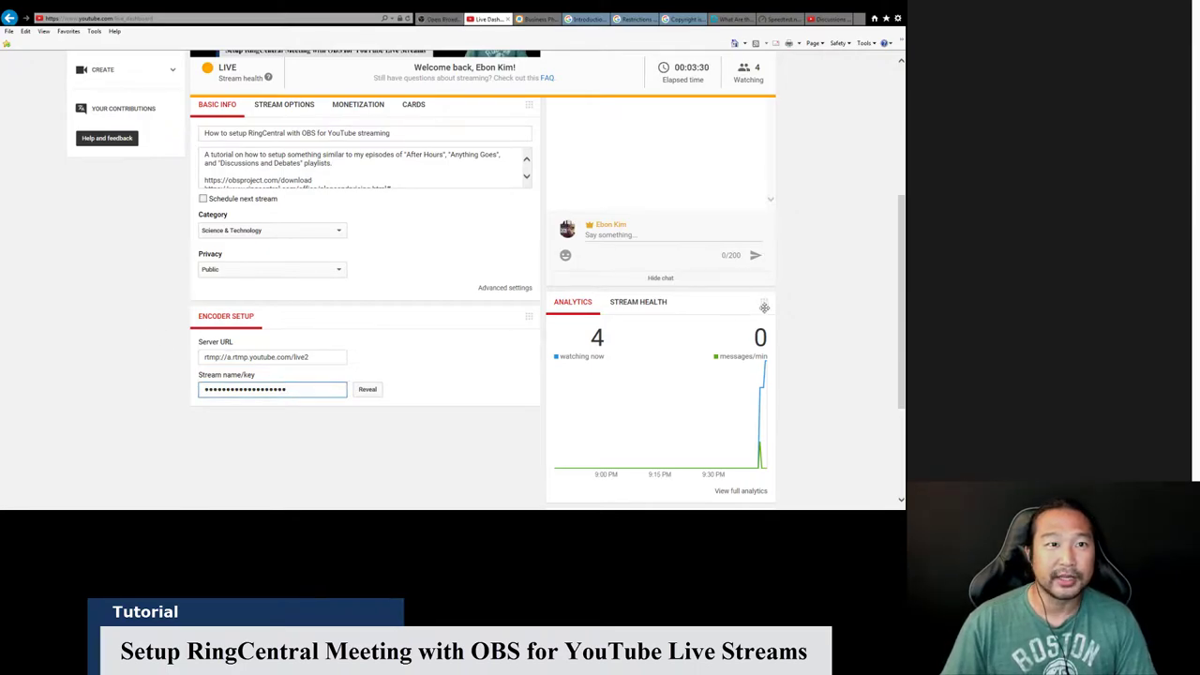
pyautogui.scroll(3, 828, 324)
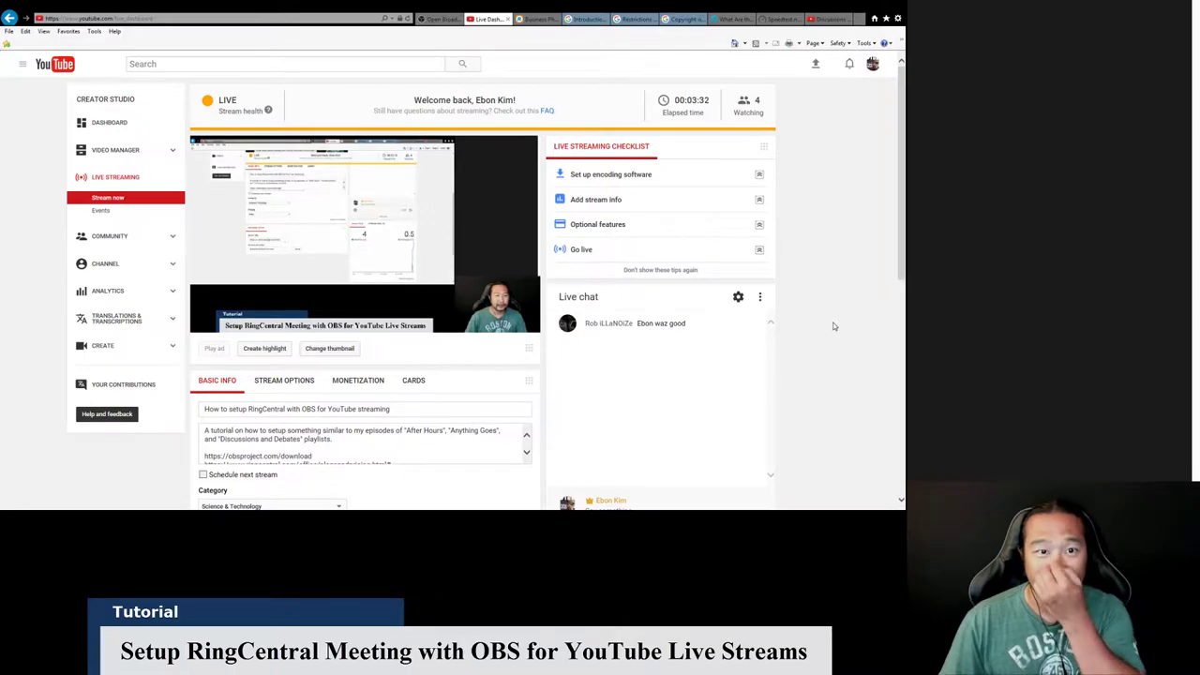
pyautogui.scroll(-3, 830, 324)
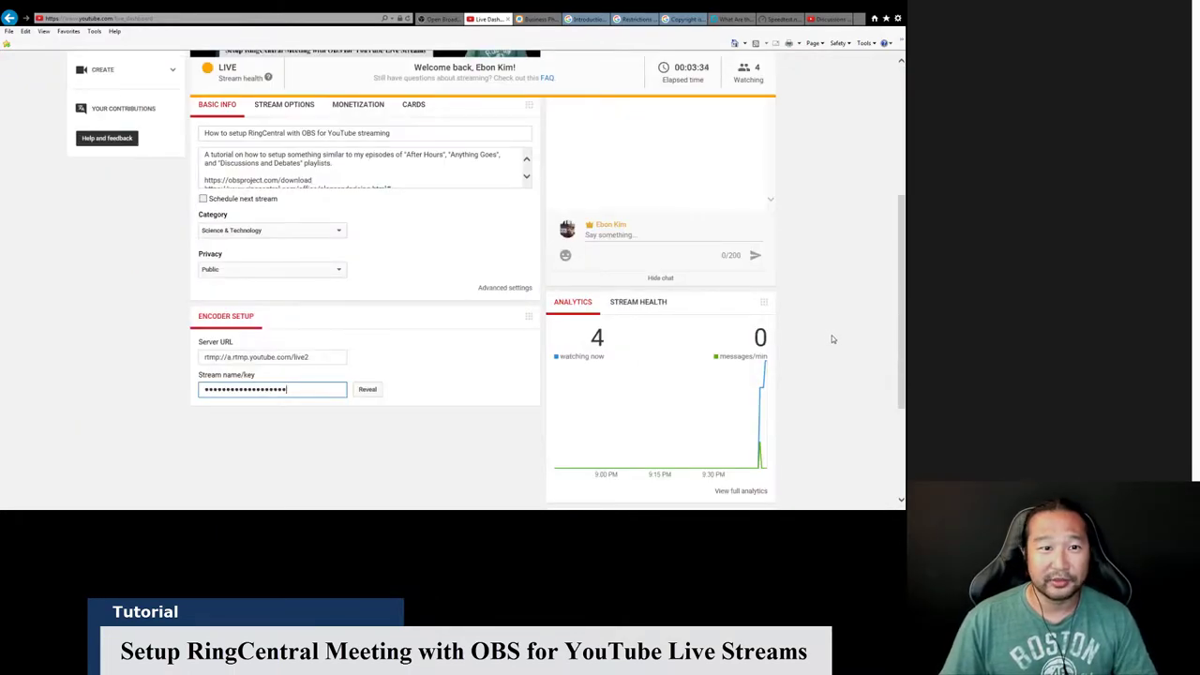
pyautogui.scroll(3, 832, 335)
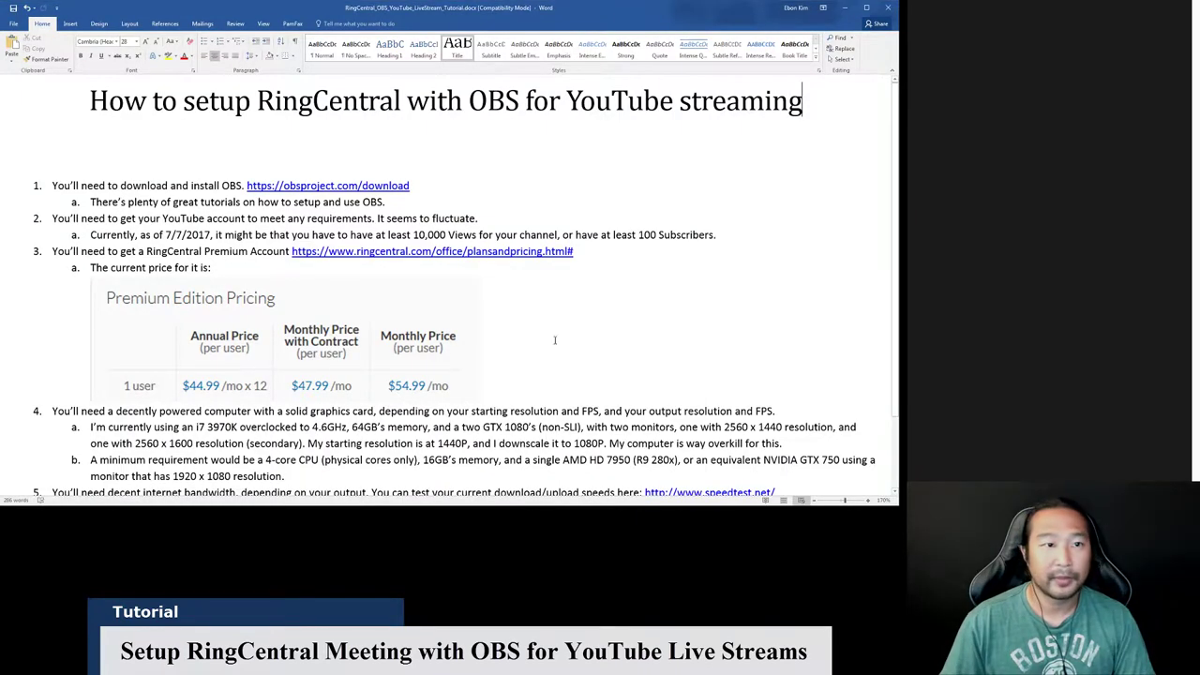
# Scroll the Word tutorial down to items 5 and 6 and the Premium Edition pricing
pyautogui.scroll(-1, 707, 352)
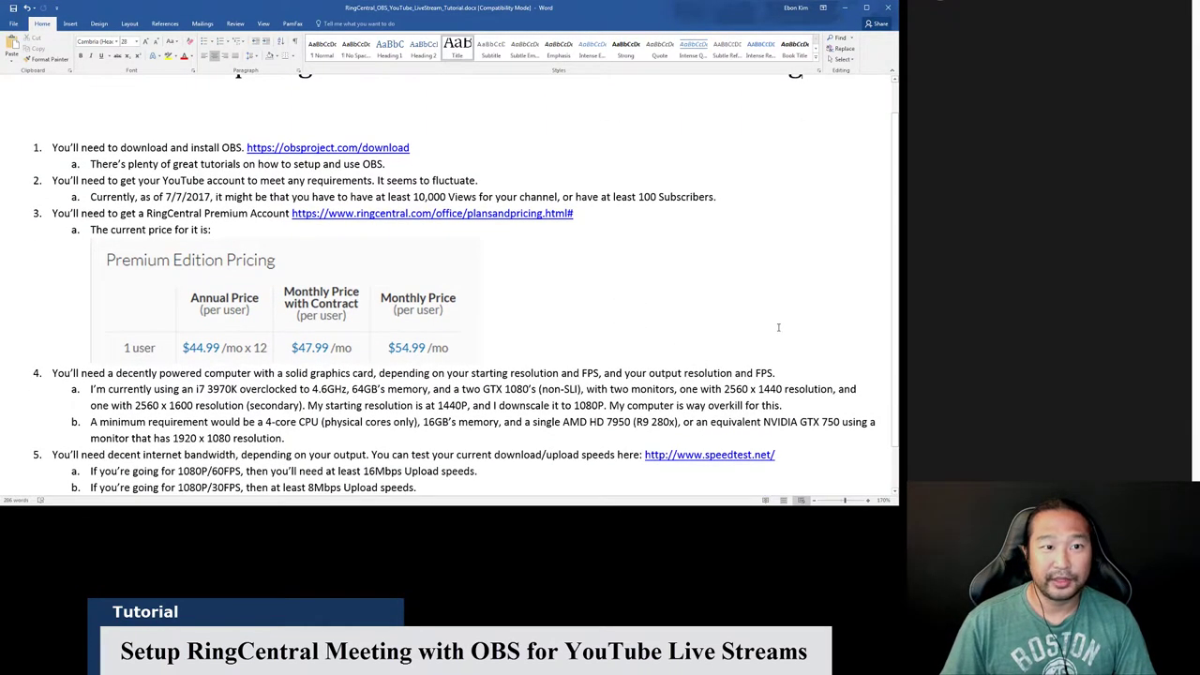
pyautogui.scroll(-1, 776, 329)
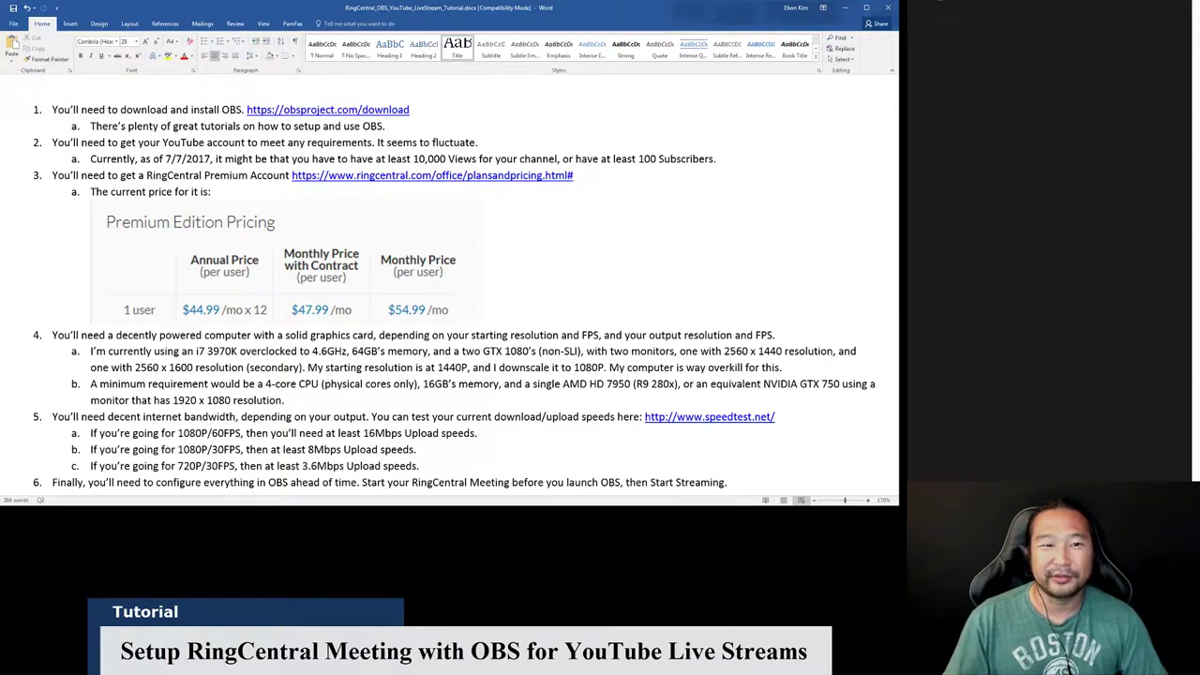
# Leave the Word tutorial for the YouTube live dashboard, streaming live at 00:05:38
pyautogui.click(362, 312)
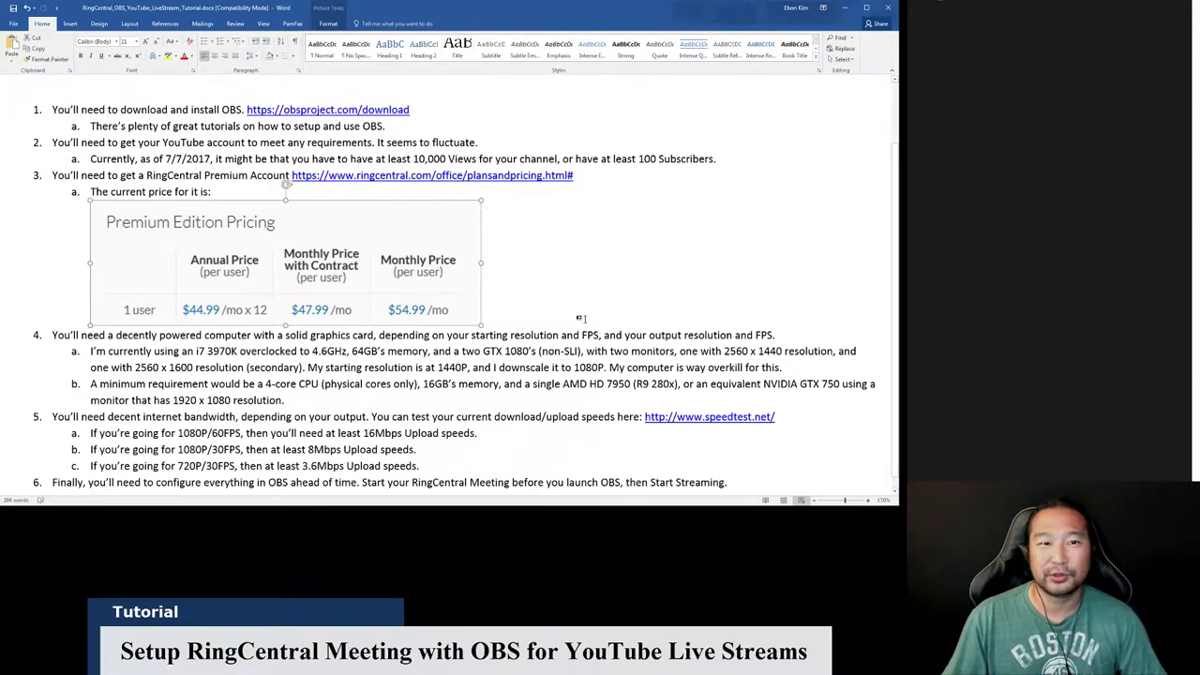
pyautogui.click(786, 281)
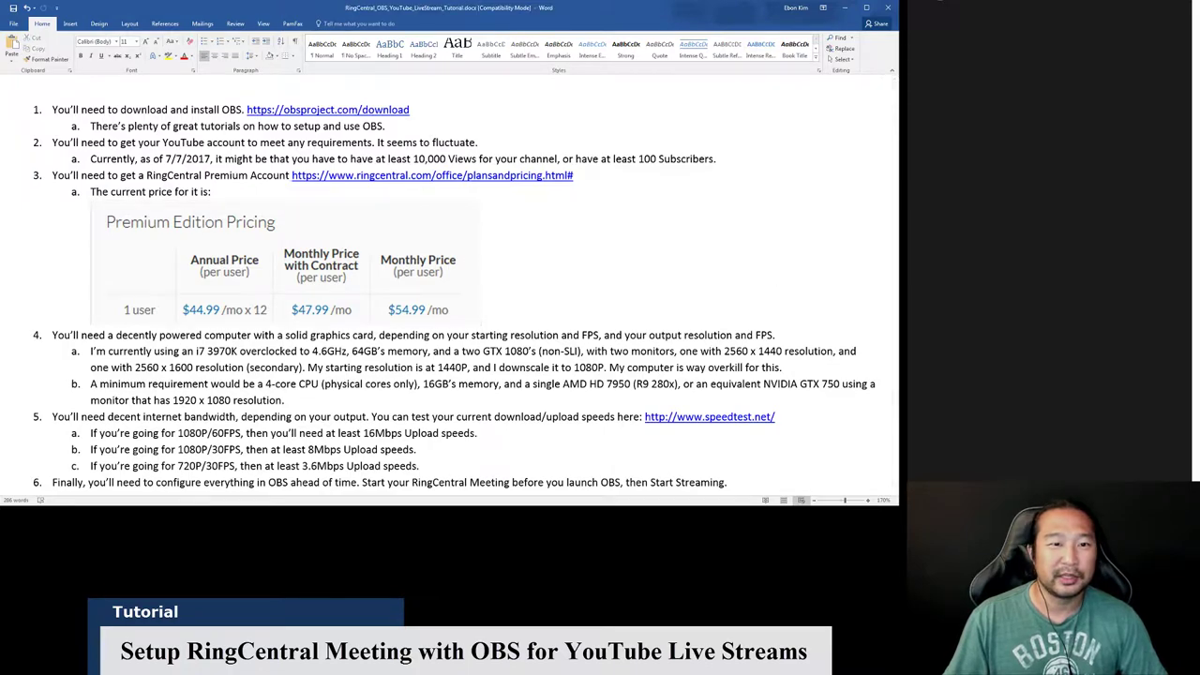
pyautogui.hotkey('alt', 'Tab')
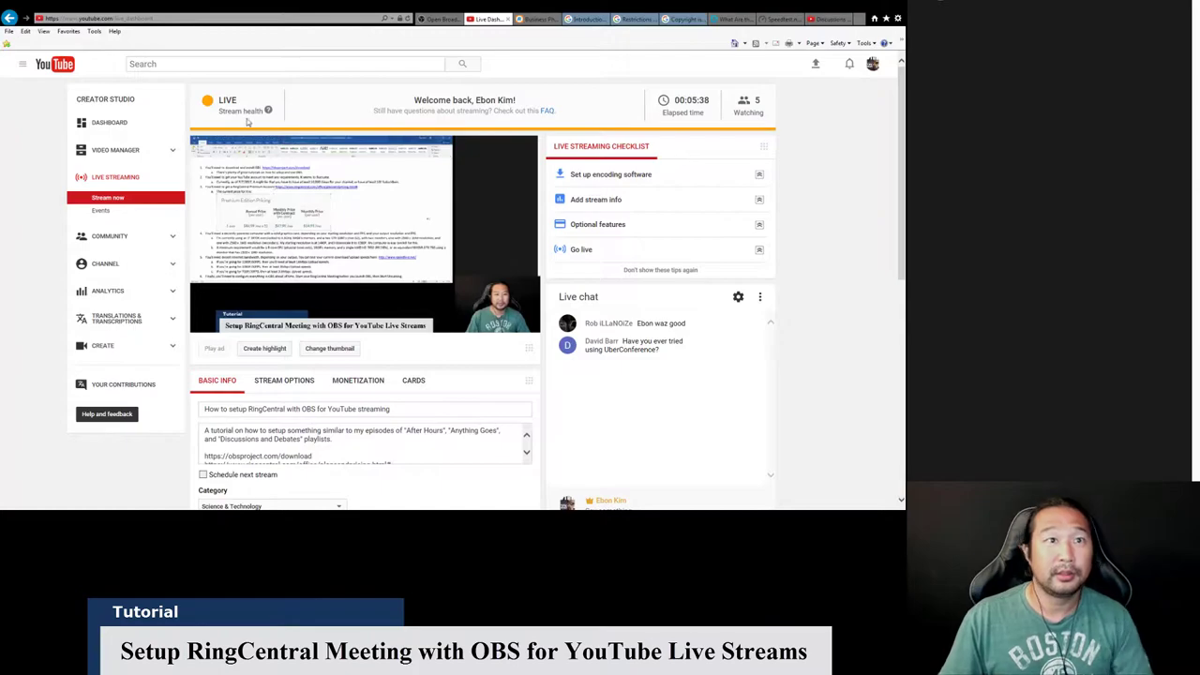
# Show the RingCentral pricing page: Standard $24.99, Premium $34.99 and Enterprise $44.99 per user
pyautogui.click(536, 19)
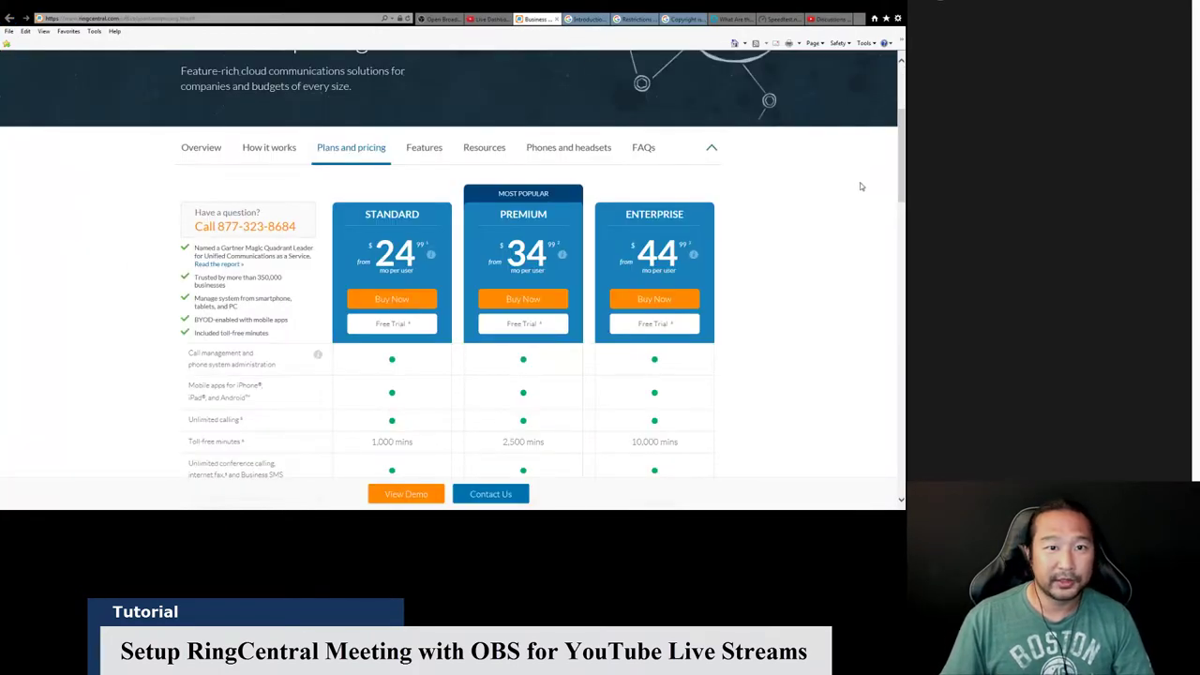
pyautogui.click(226, 21)
pyautogui.click(871, 225)
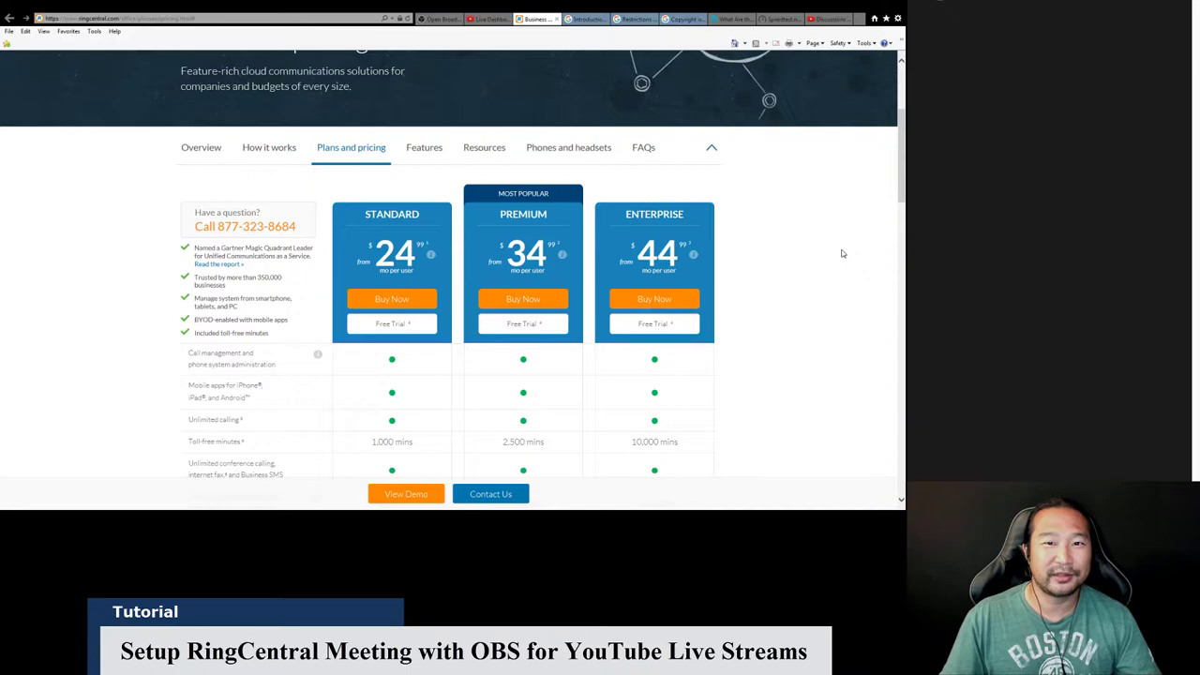
pyautogui.moveTo(565, 255)
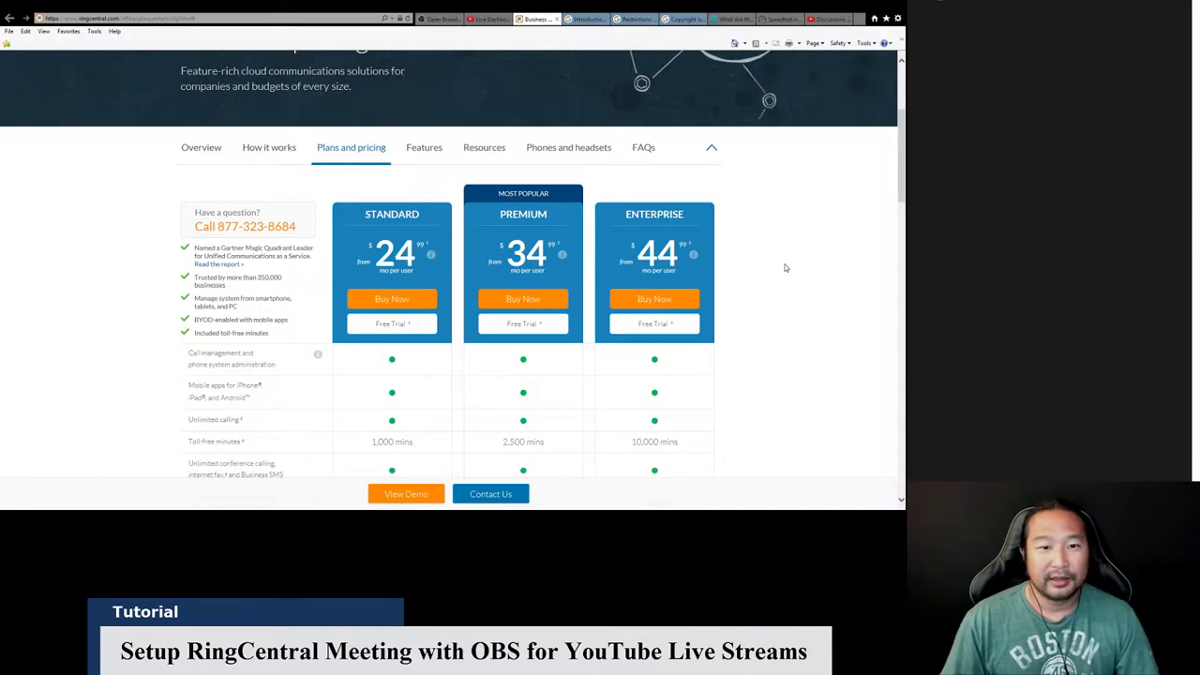
# Compare the plans' video meeting limits of 4, 50 and 75 people, then scroll back up
pyautogui.scroll(-1, 786, 268)
pyautogui.scroll(-1, 786, 269)
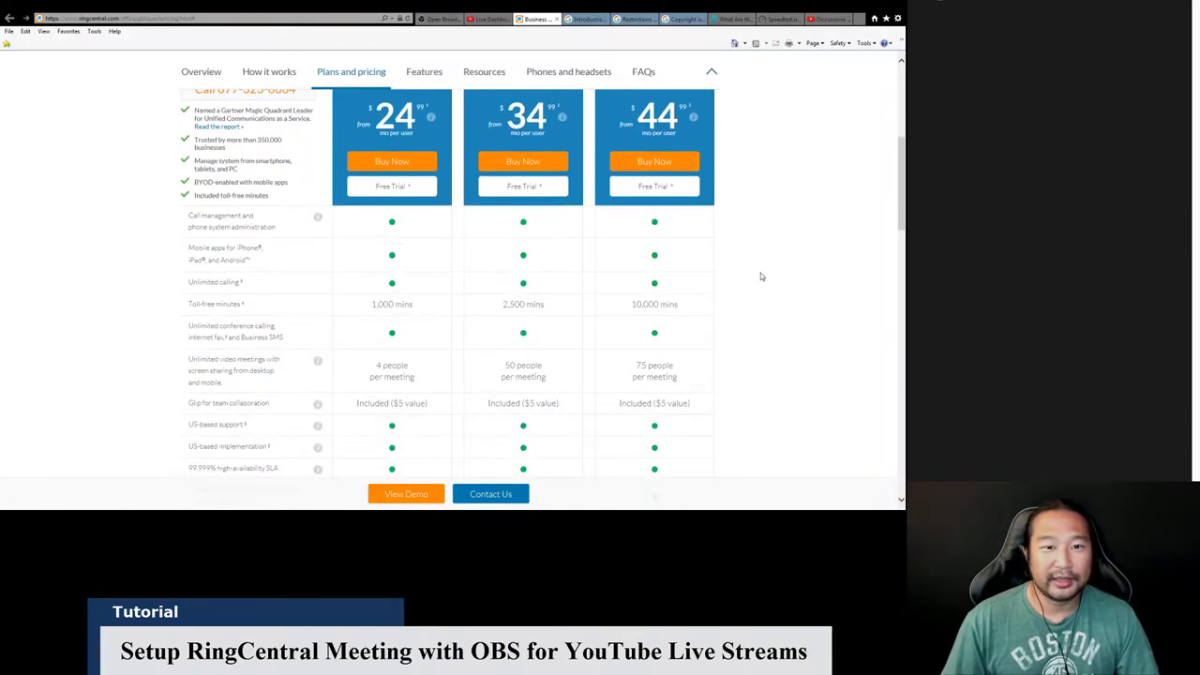
pyautogui.moveTo(587, 210)
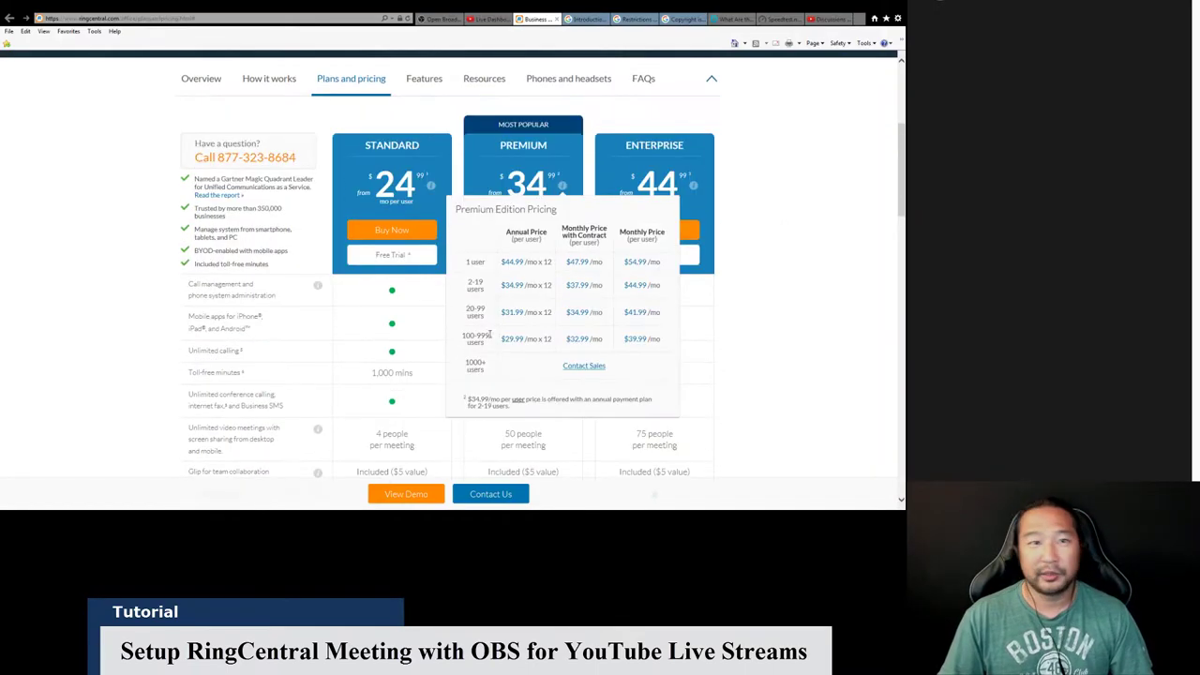
pyautogui.scroll(-3, 694, 392)
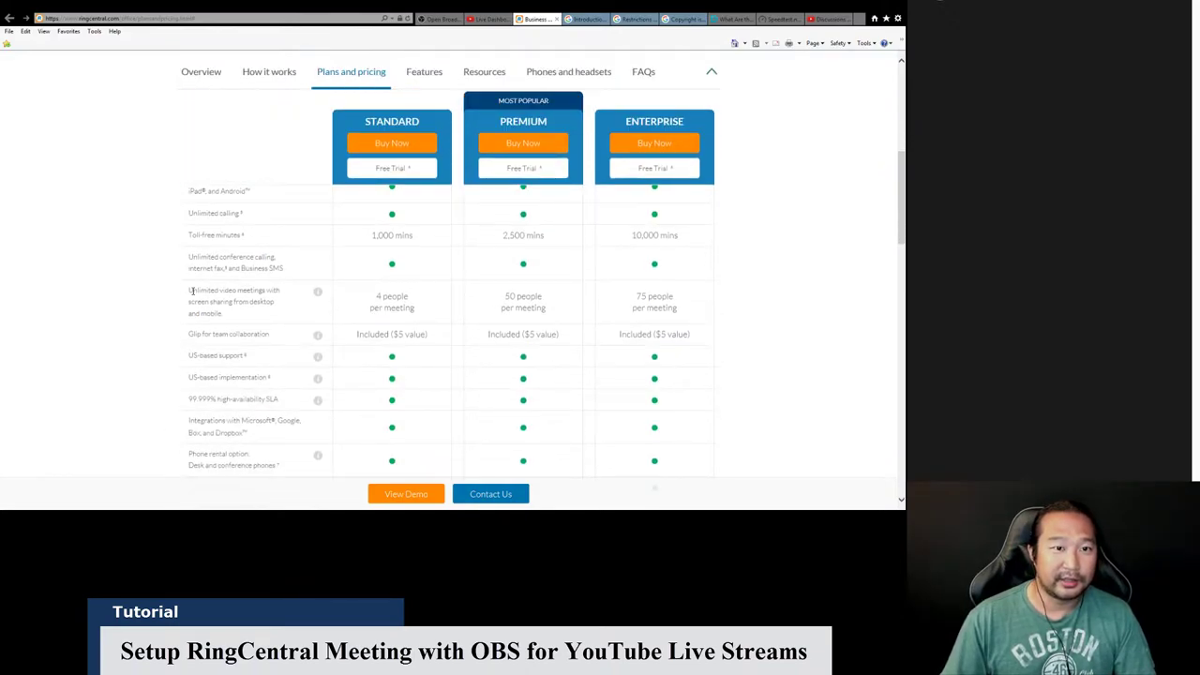
pyautogui.moveTo(191, 291); pyautogui.dragTo(683, 311)
pyautogui.click(439, 298)
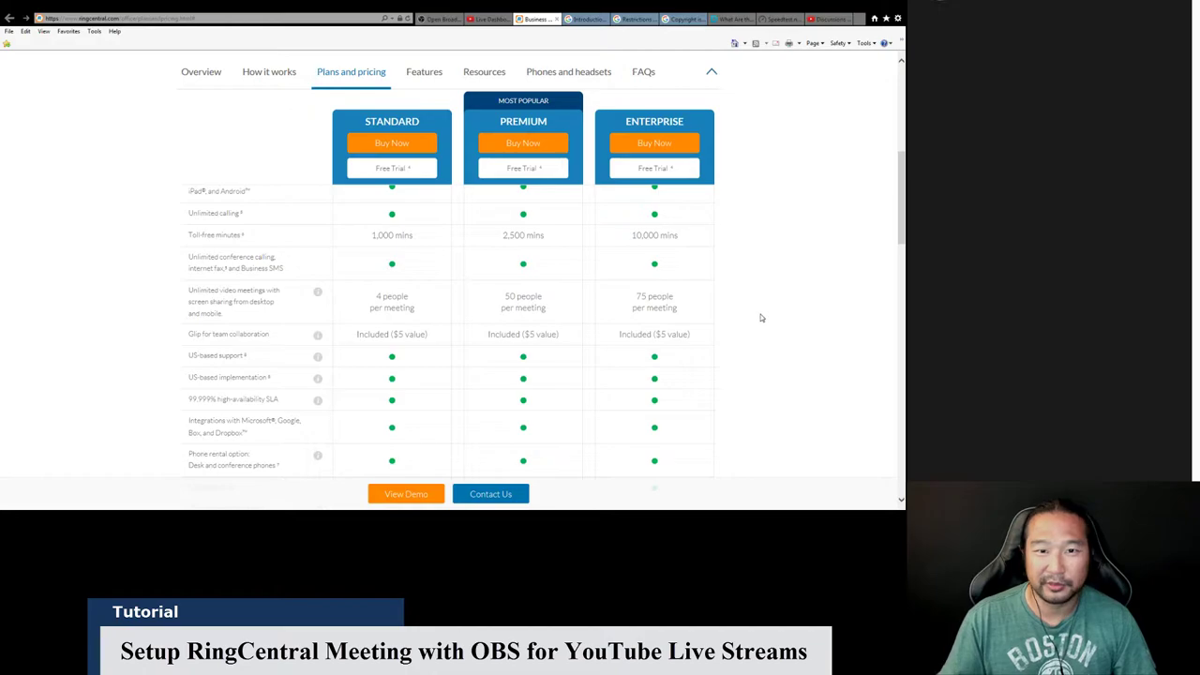
pyautogui.scroll(1, 764, 329)
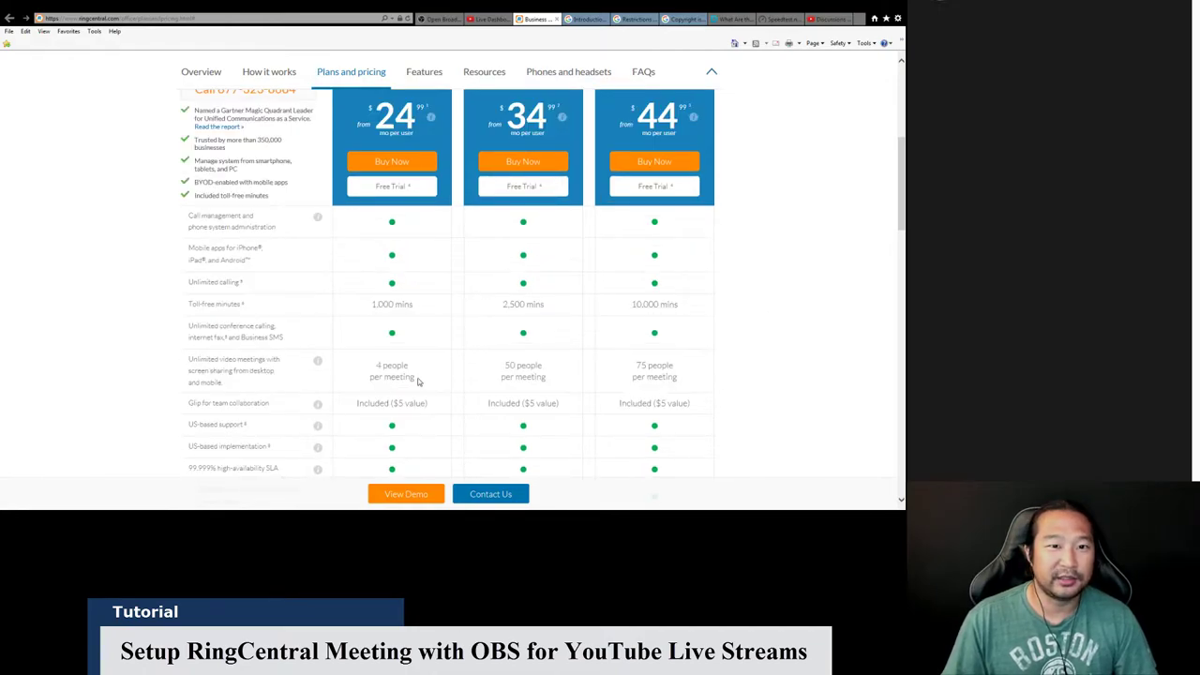
pyautogui.scroll(4, 809, 378)
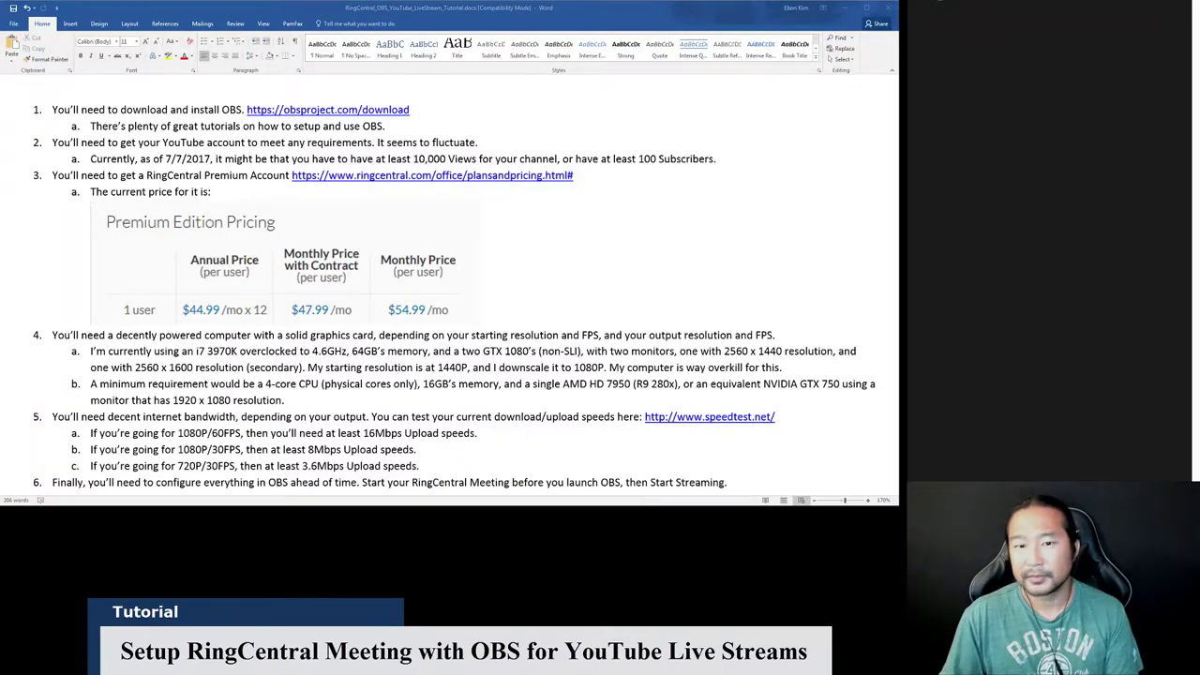
pyautogui.click(621, 249)
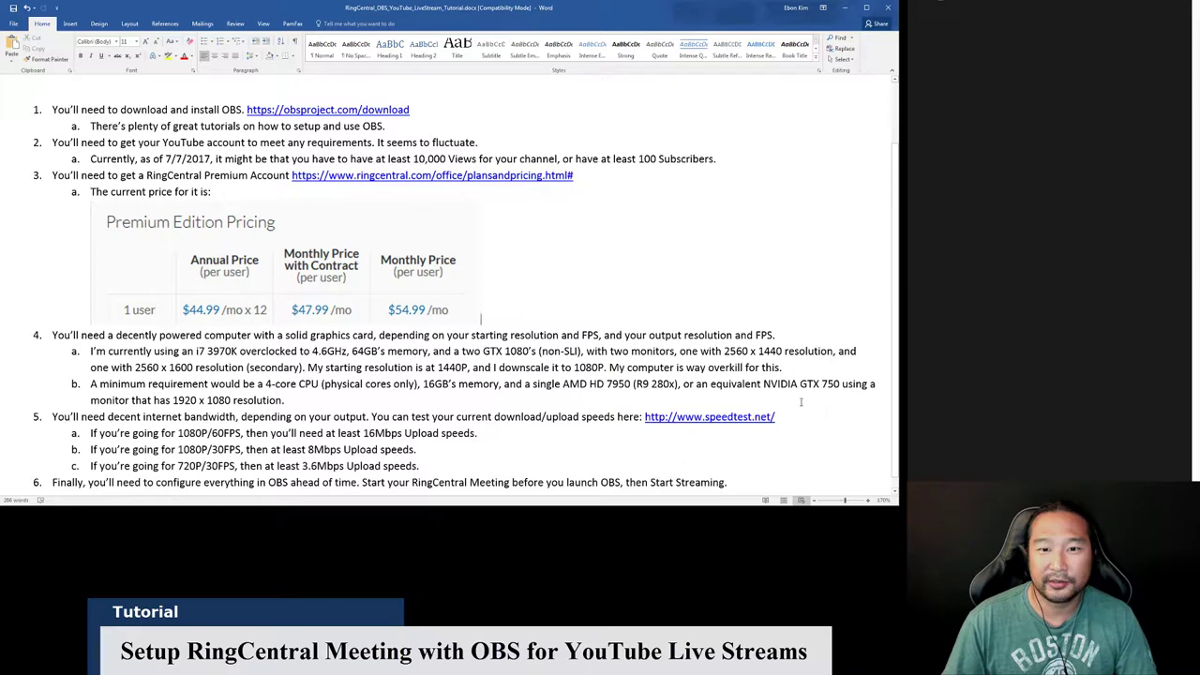
pyautogui.click(782, 398)
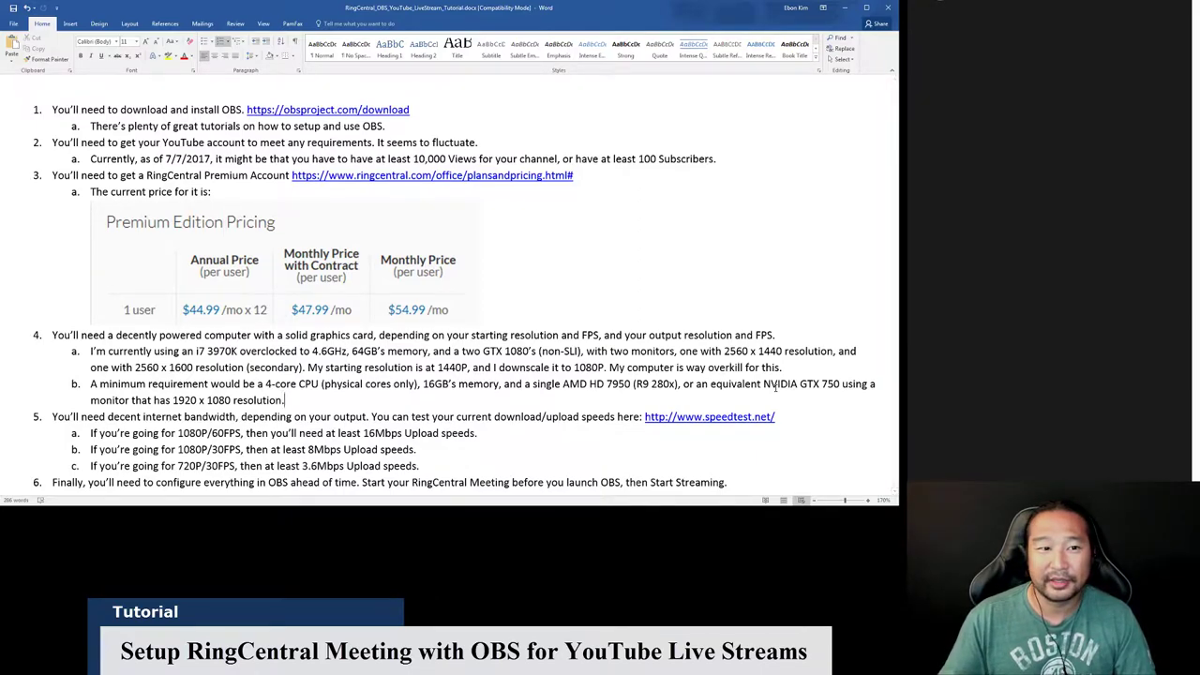
# Change the i7 CPU model in the Word tutorial from 3970K to 3930K
pyautogui.click(225, 350)
pyautogui.press('BackSpace')
pyautogui.write('3')
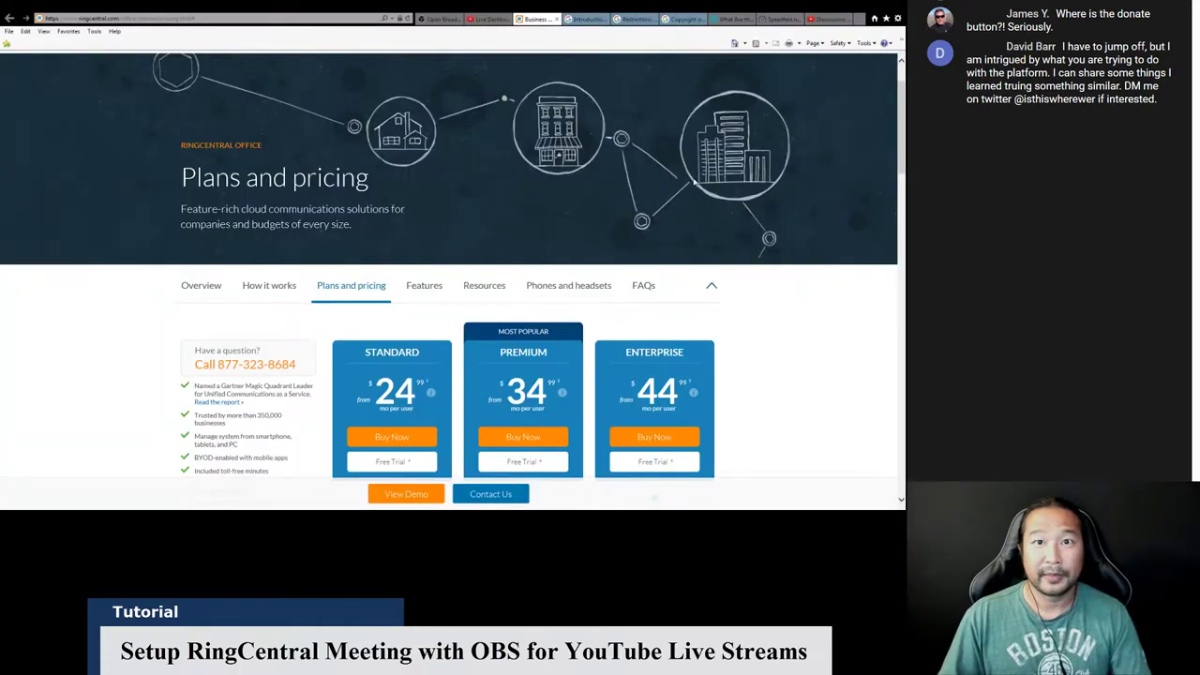
# Show the Speedtest result: 8 ms ping, 136.37 Mbps download, 18.40 Mbps upload
pyautogui.click(780, 19)
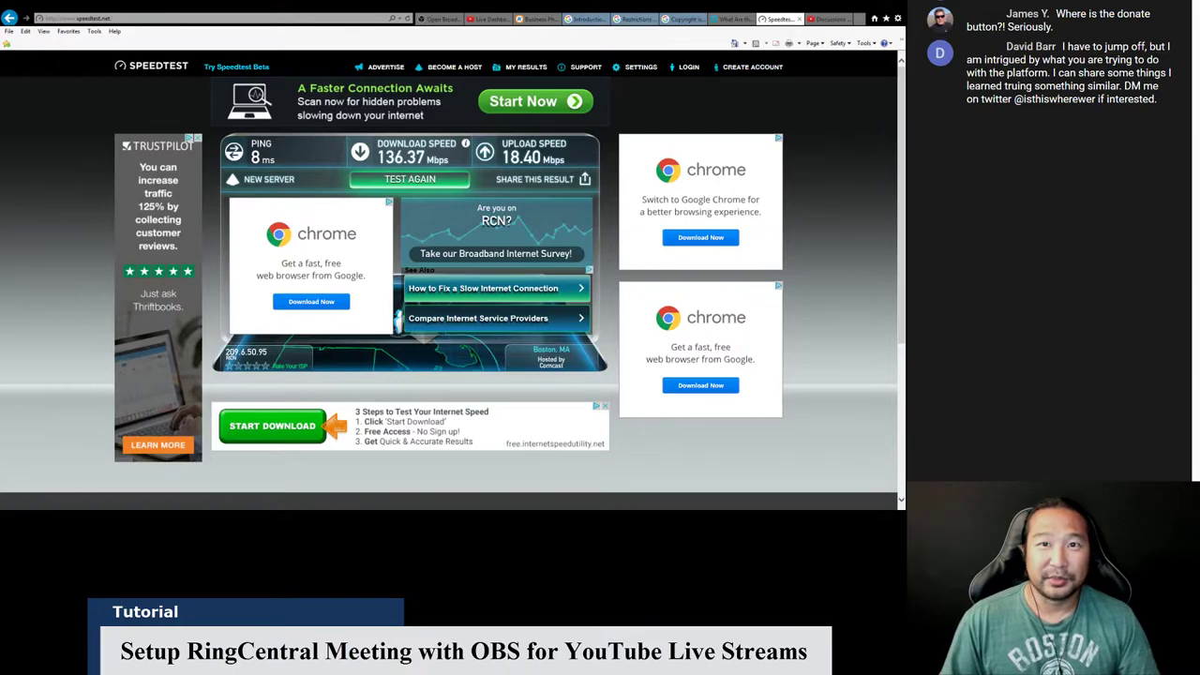
# Page through YouTube Help's introduction, restrictions and copyright tabs, ending on DaCast's bit-rate article
pyautogui.click(586, 23)
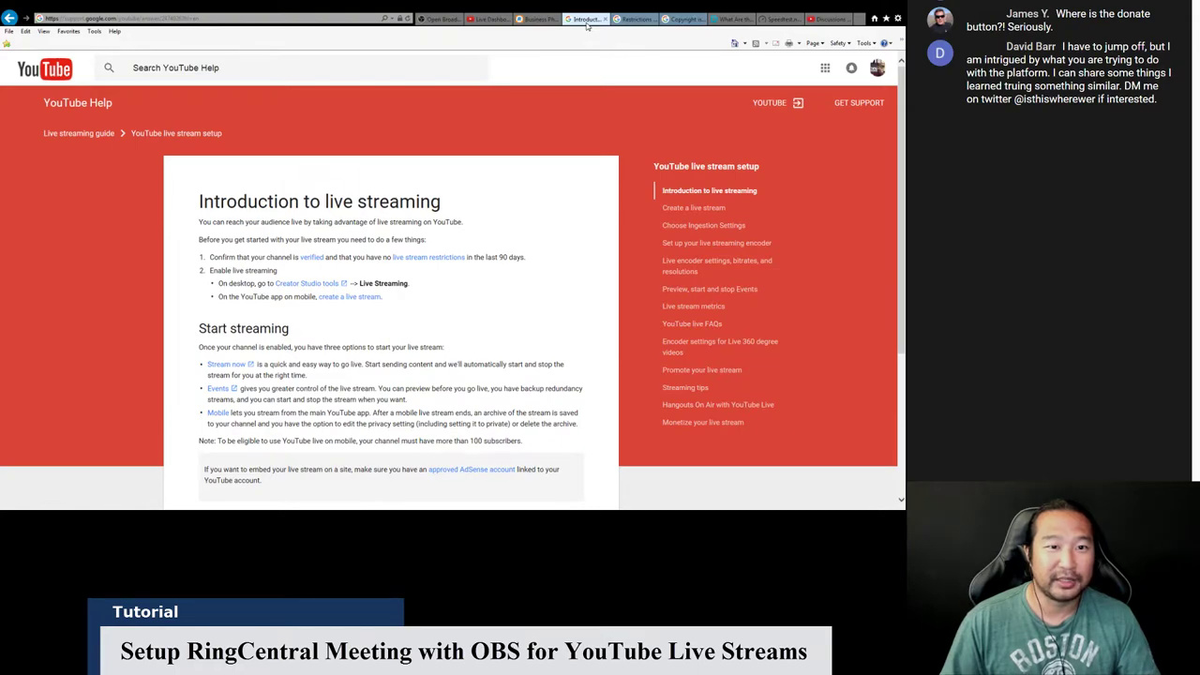
pyautogui.click(634, 25)
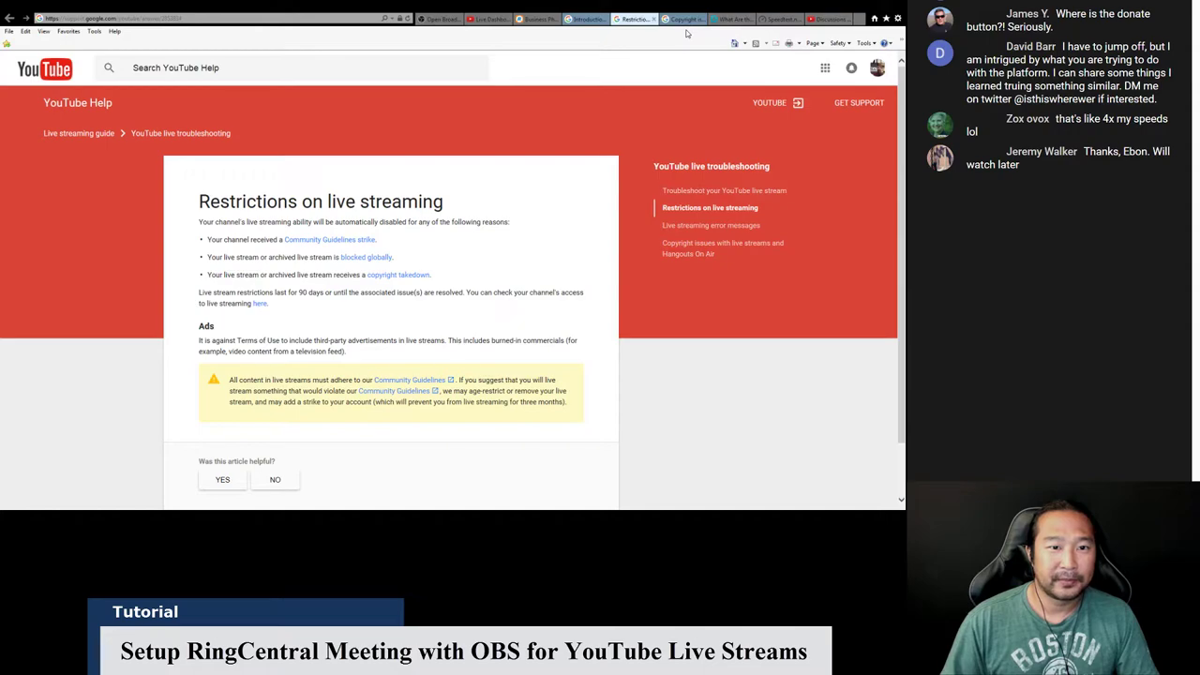
pyautogui.click(684, 21)
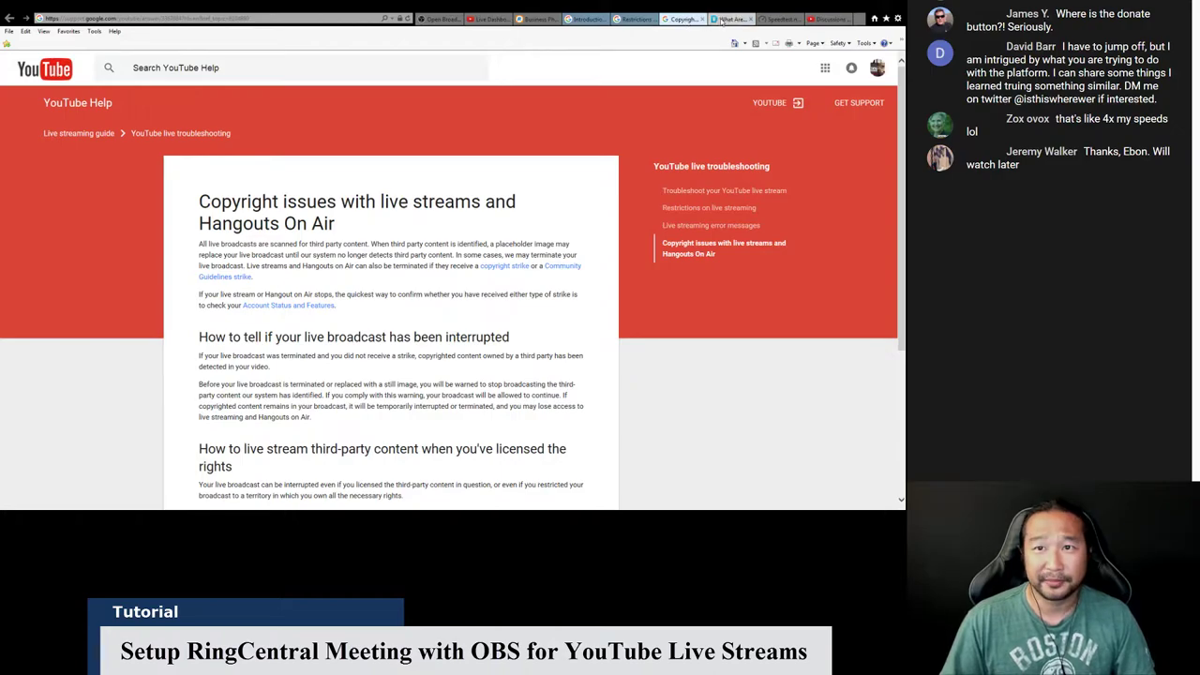
pyautogui.click(726, 19)
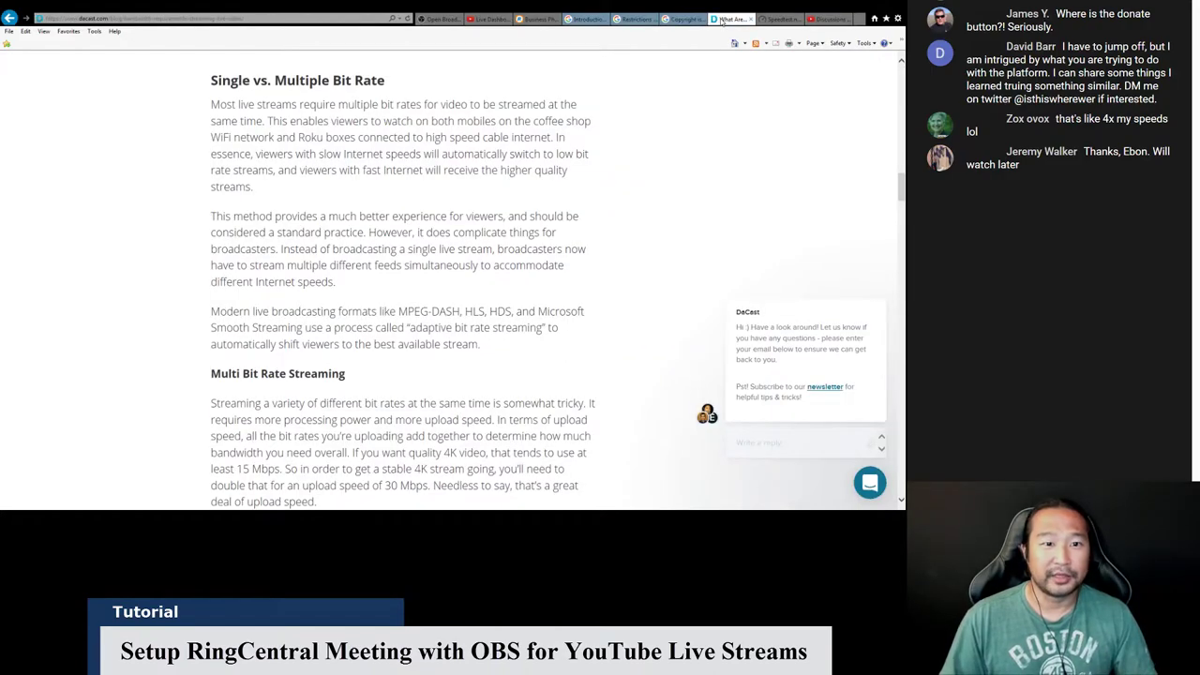
# Scroll through the DaCast bandwidth article down to its Final Verdict section
pyautogui.scroll(20, 685, 201)
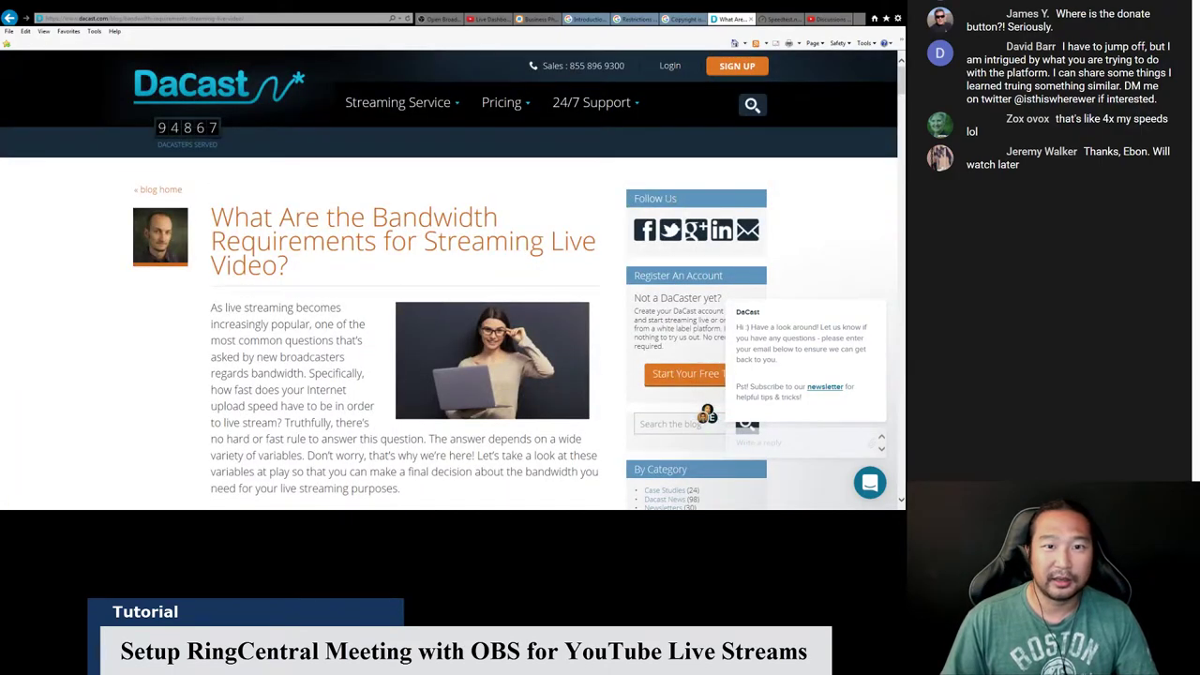
pyautogui.scroll(-20, 660, 201)
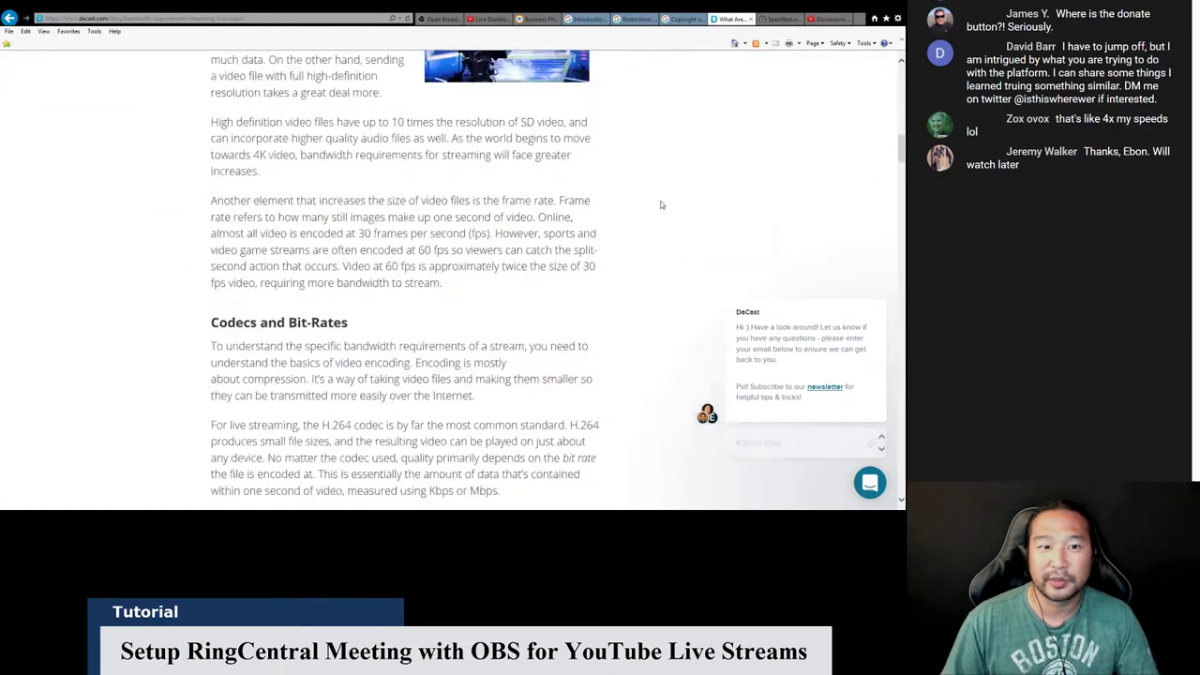
pyautogui.scroll(-20, 658, 205)
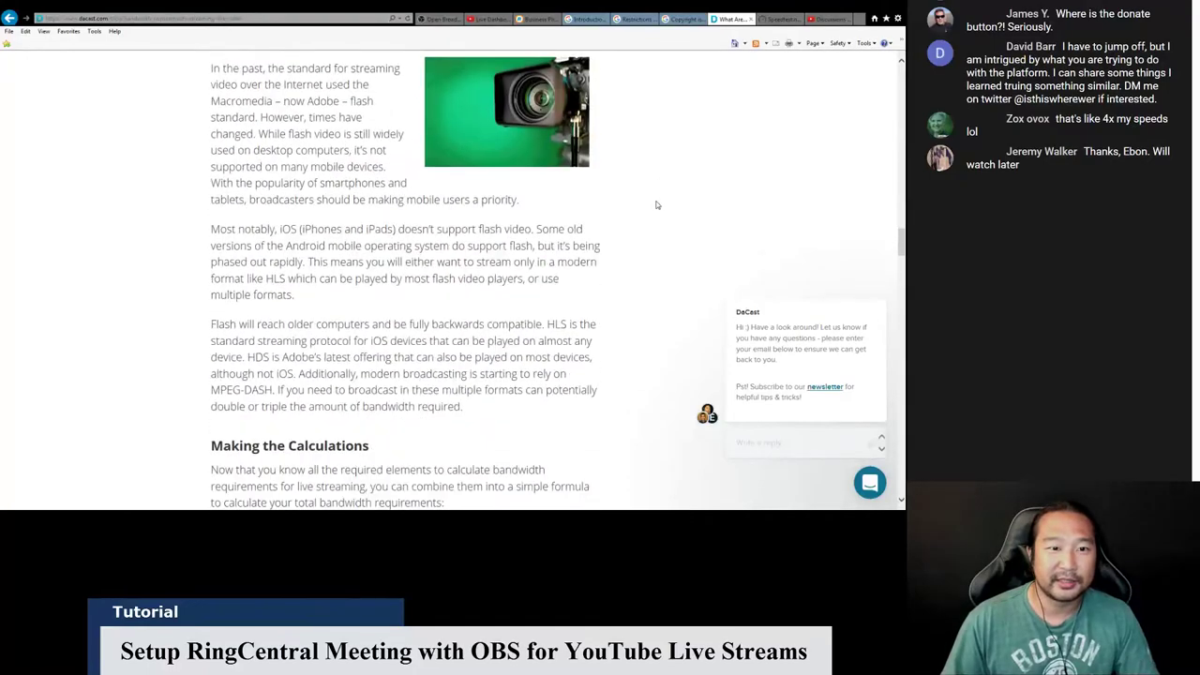
pyautogui.scroll(-3, 653, 205)
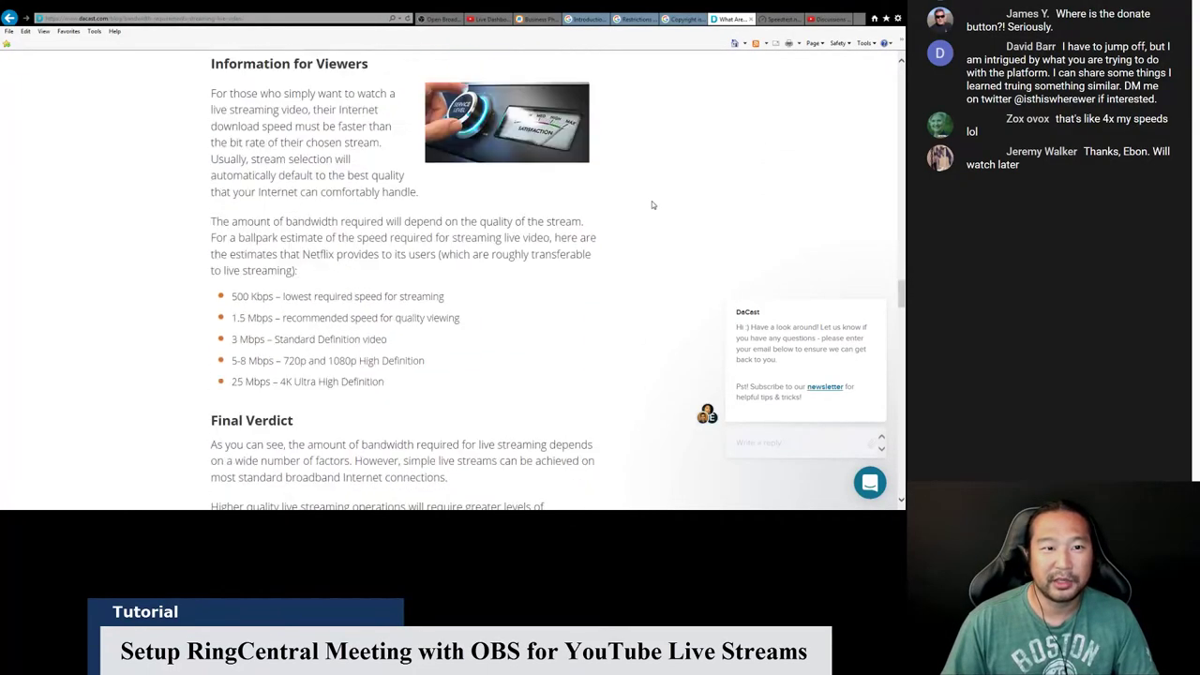
pyautogui.scroll(1, 652, 202)
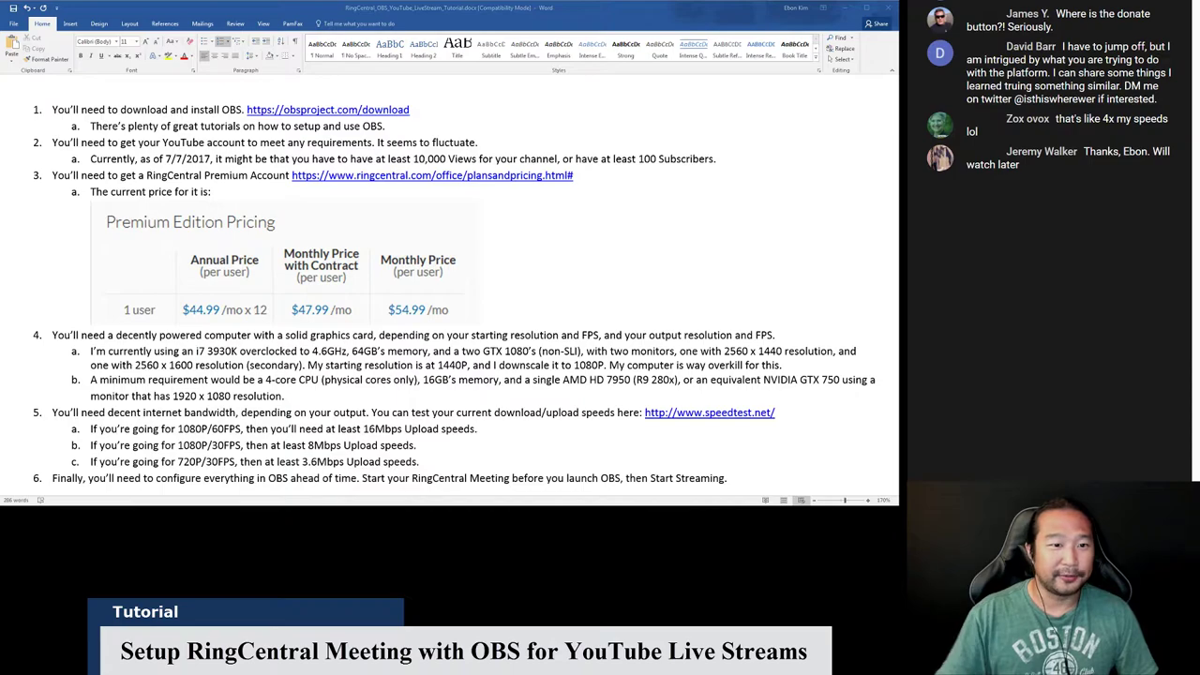
# Return to the Word tutorial and scroll down its list of streaming requirements
pyautogui.hotkey('alt', 'Tab')
pyautogui.scroll(-1, 542, 428)
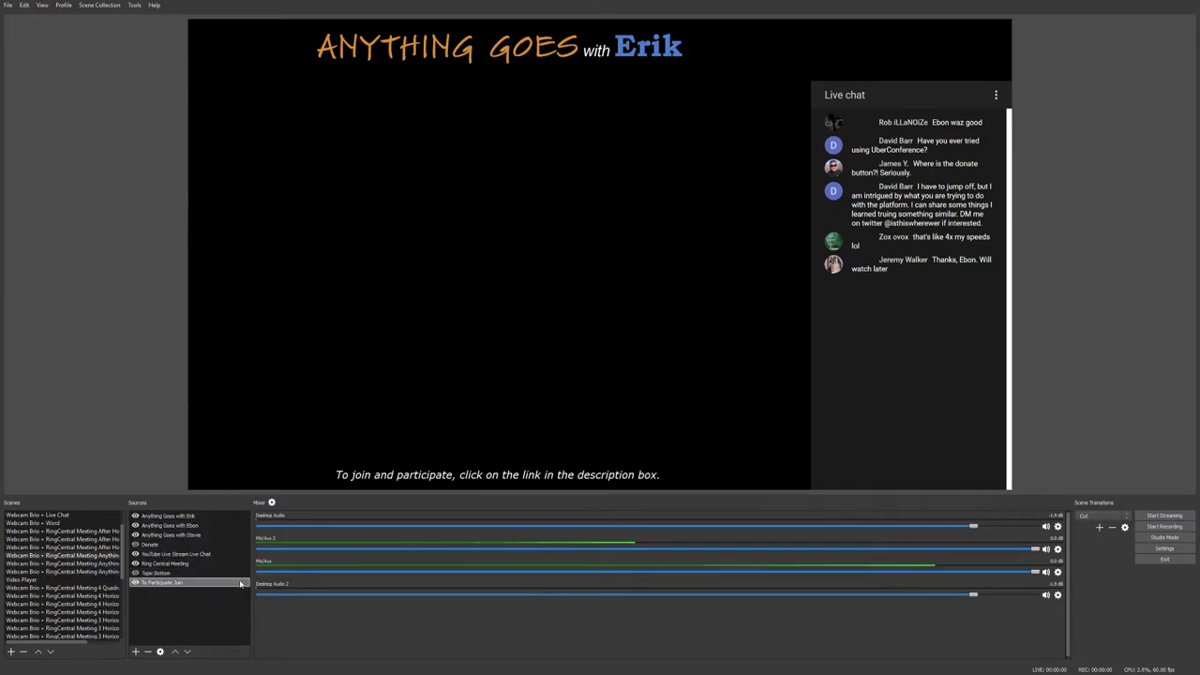
# Delete the Donate source and place the YouTube Live Stream Live Chat panel on the right
pyautogui.click(467, 40)
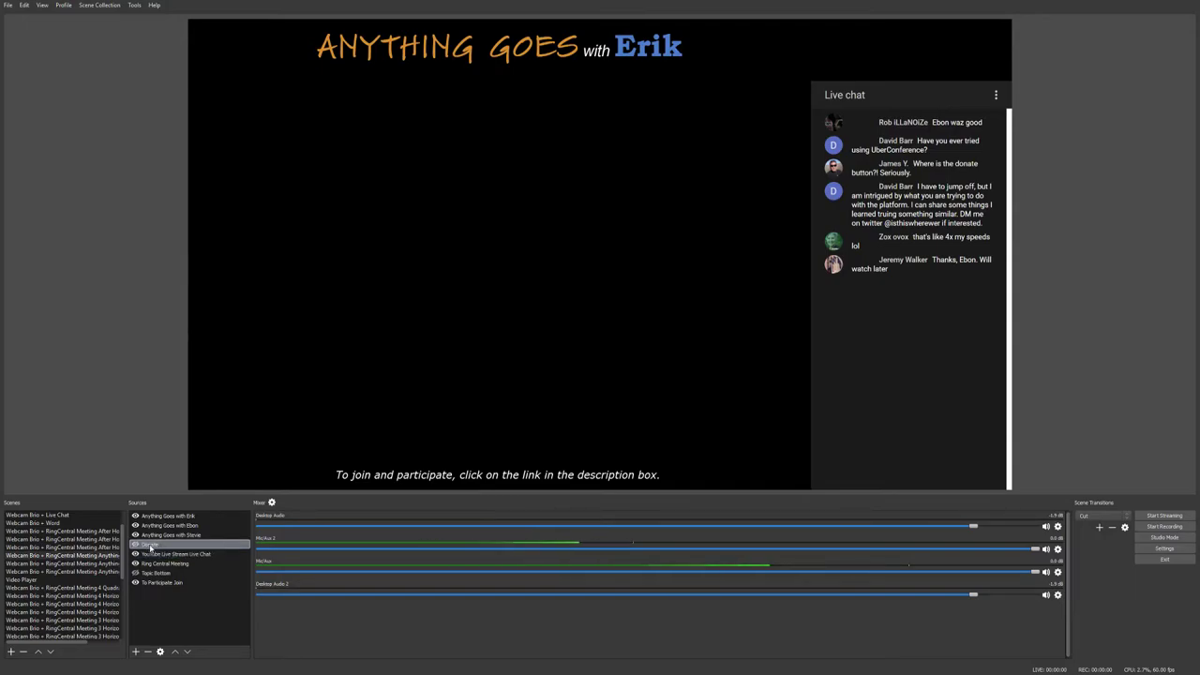
pyautogui.click(188, 546)
pyautogui.click(147, 652)
pyautogui.click(629, 357)
pyautogui.click(169, 544)
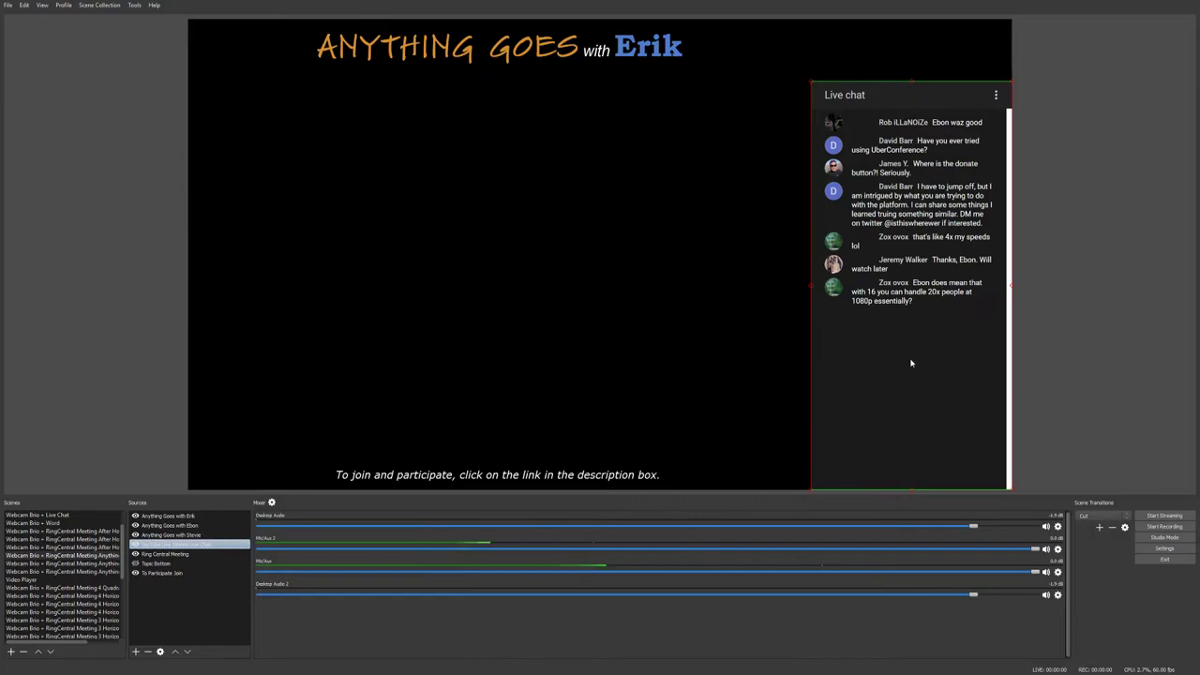
pyautogui.click(1091, 257)
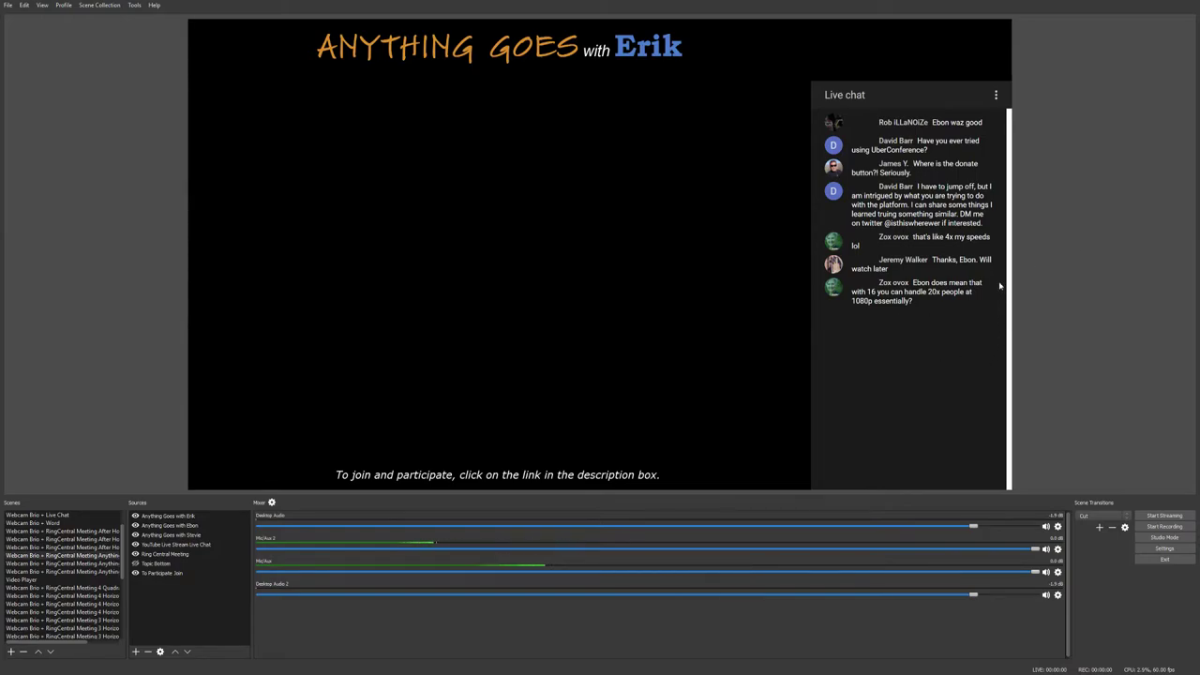
# Select the Ring Central Meeting source so the RingCentral Meetings app shows in the preview centre
pyautogui.click(199, 556)
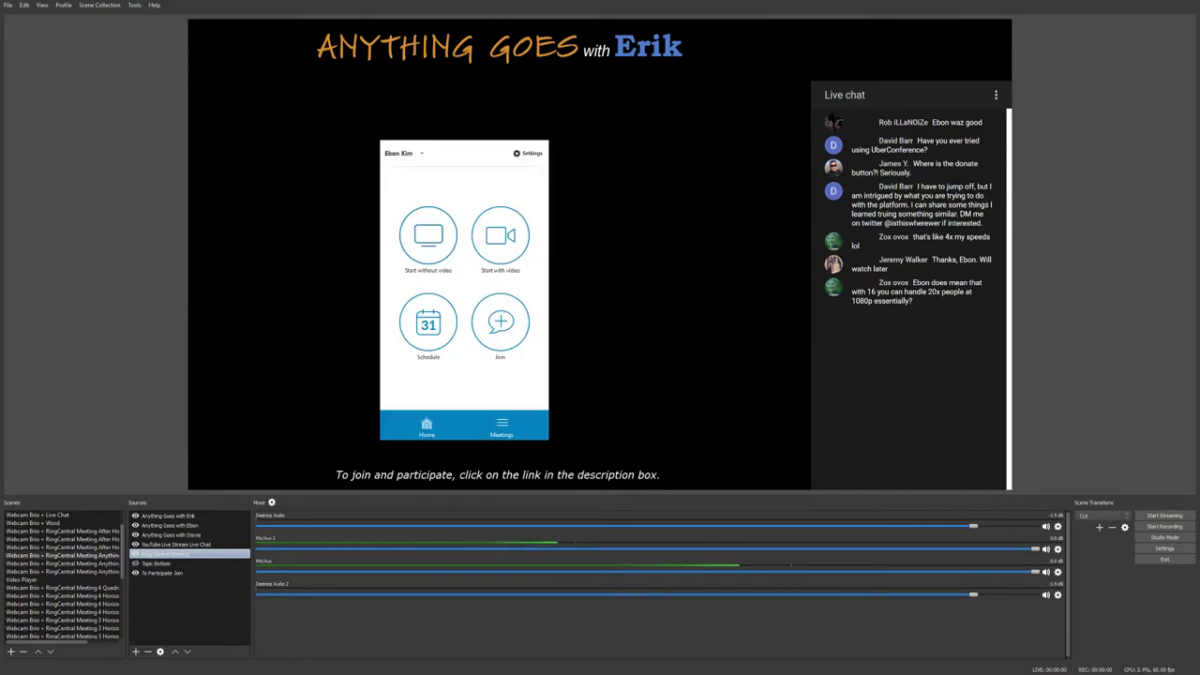
pyautogui.click(514, 455)
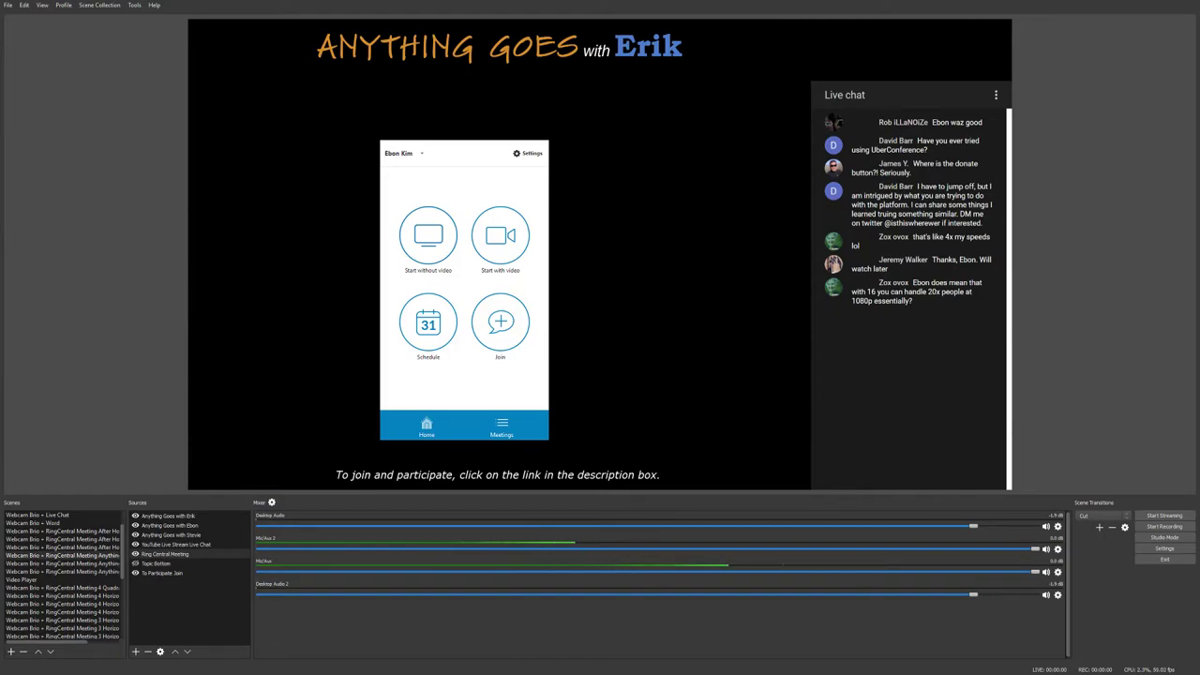
# Select the Ring Central Meeting source and hide its captured window so the centre goes black
pyautogui.click(181, 555)
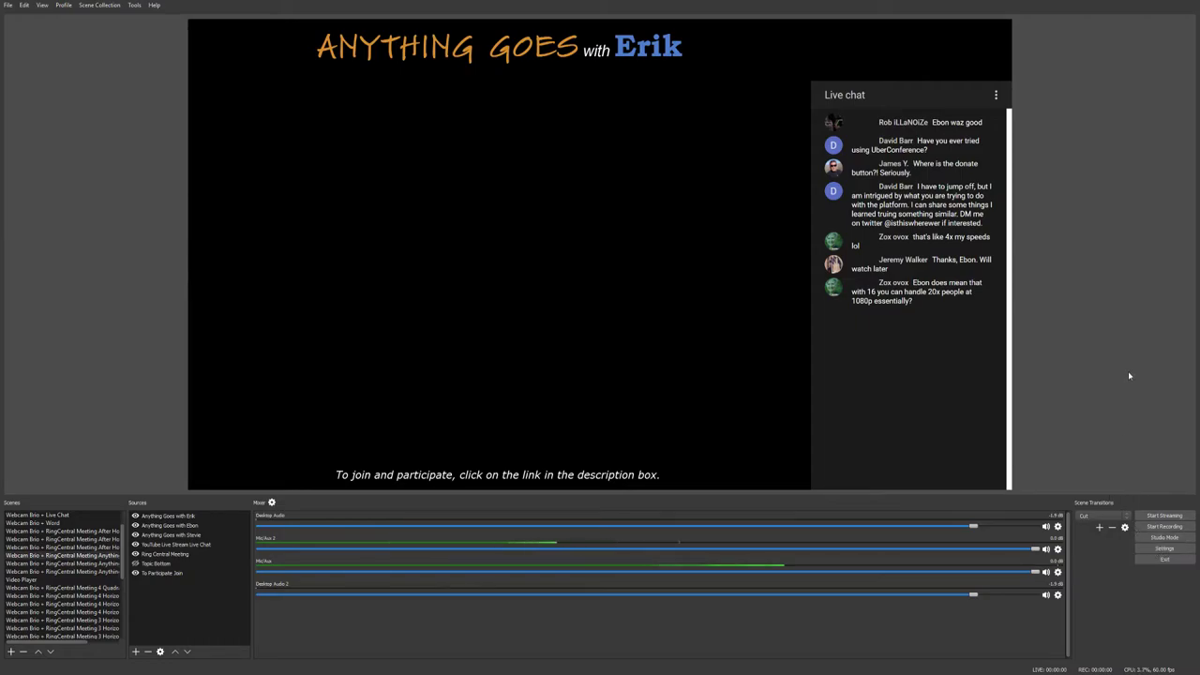
# Mute both microphone inputs with the Ctrl+M hotkey
pyautogui.hotkey('ctrl', 'm')
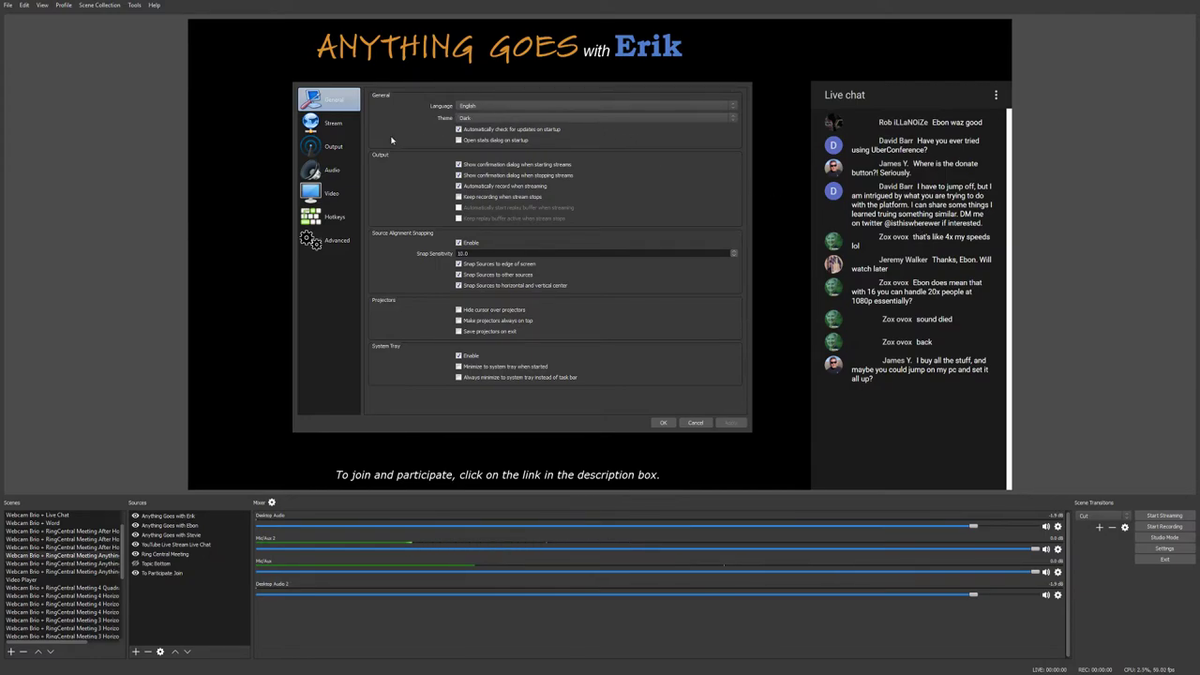
# Show the Stream settings: YouTube / YouTube Gaming with the Primary YouTube ingest server
pyautogui.click(334, 128)
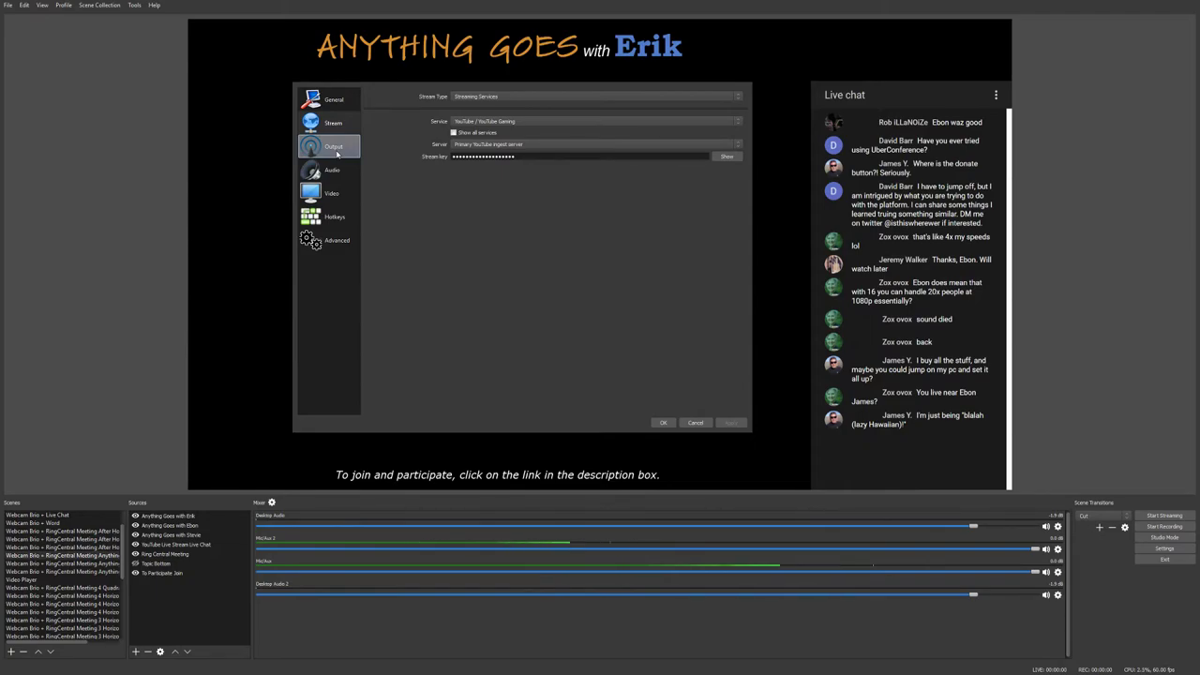
# Show the Advanced Output streaming settings: NVENC H.264, CBR at 2500 bitrate
pyautogui.click(334, 150)
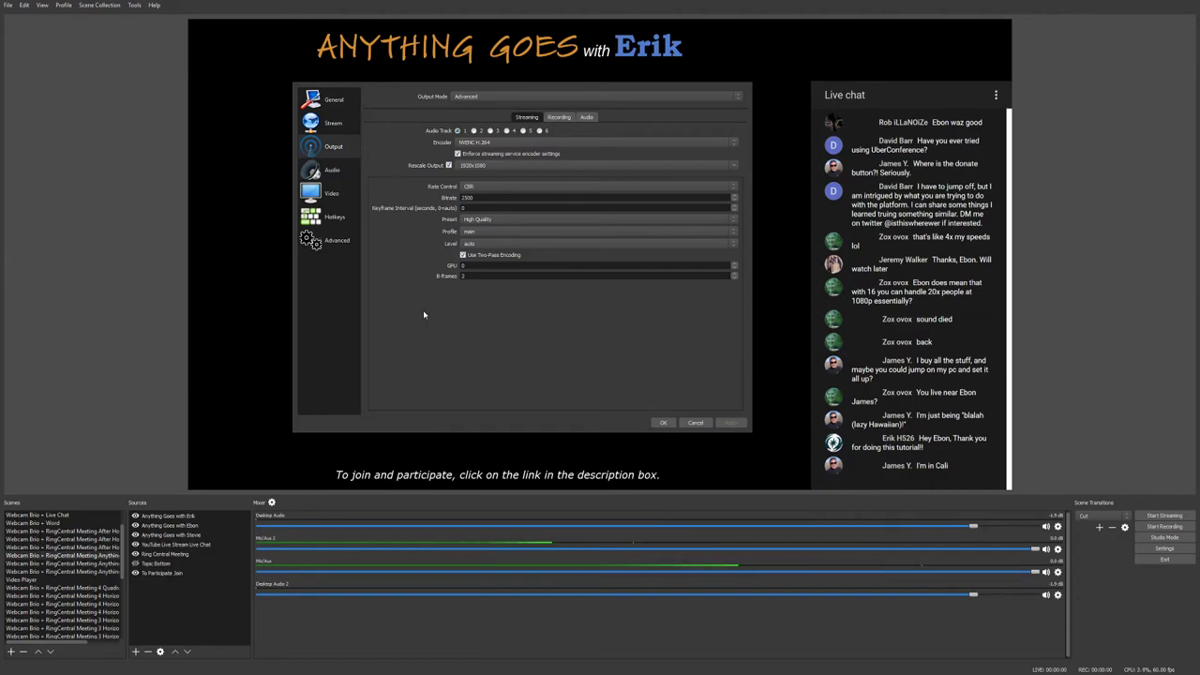
# Review the Track 1-6 audio bitrates on the Output page's Audio tab
pyautogui.click(589, 118)
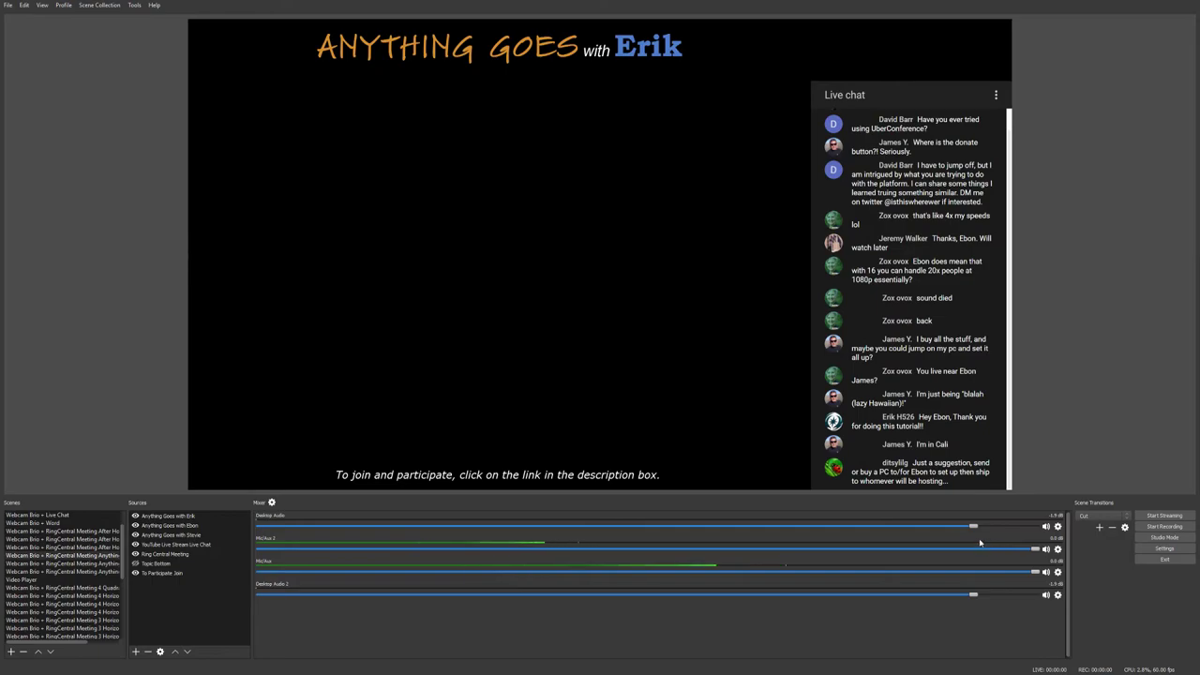
# Open the microphone's audio filters and close them, keeping Noise Suppression applied
pyautogui.click(1058, 548)
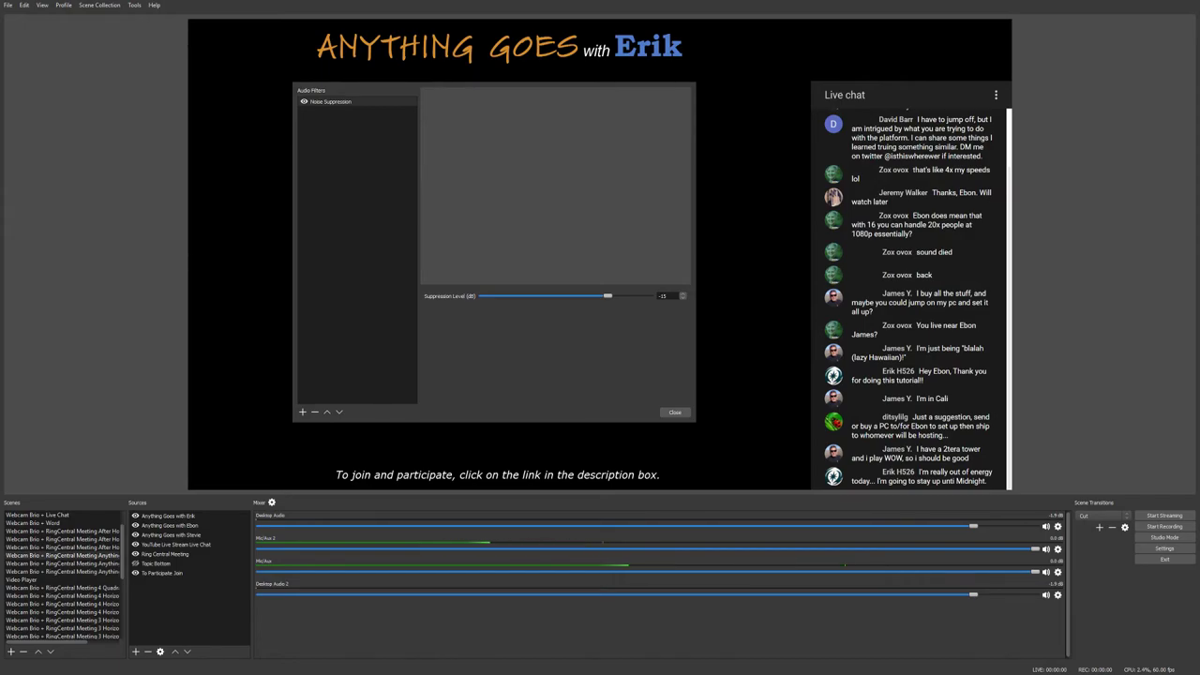
pyautogui.click(675, 412)
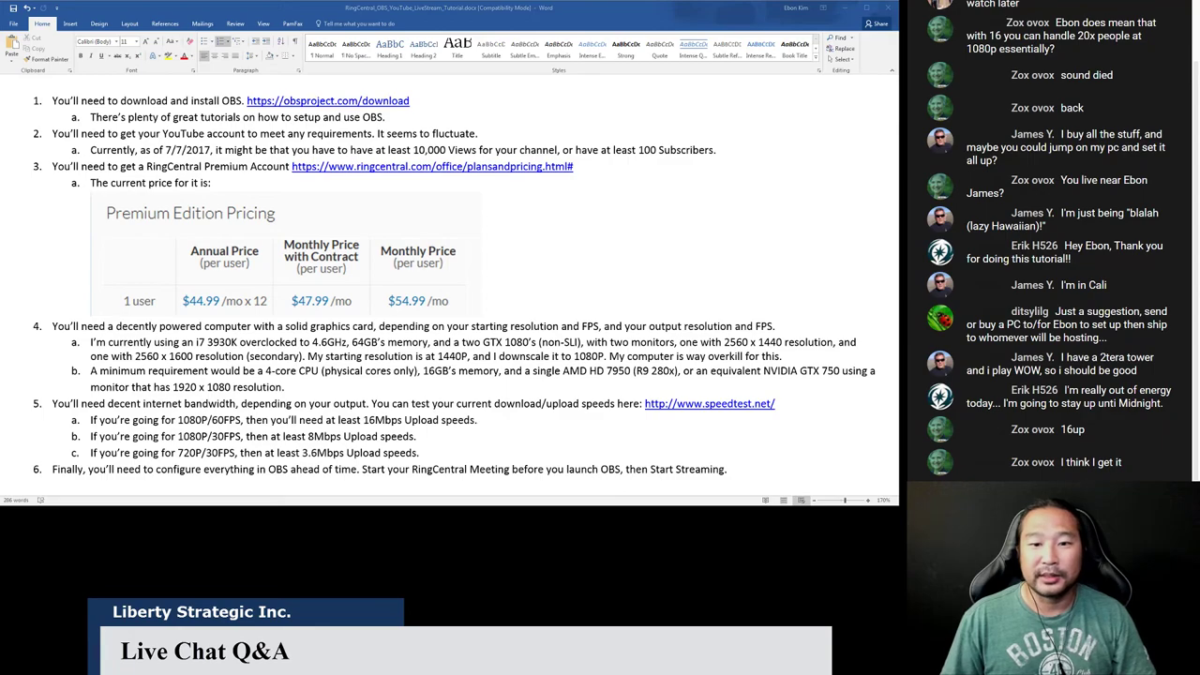
# Show the Word tutorial's upload speeds: 16, 8 and 3.6 Mbps for 1080P/60, 1080P/30 and 720P/30
pyautogui.click(223, 342)
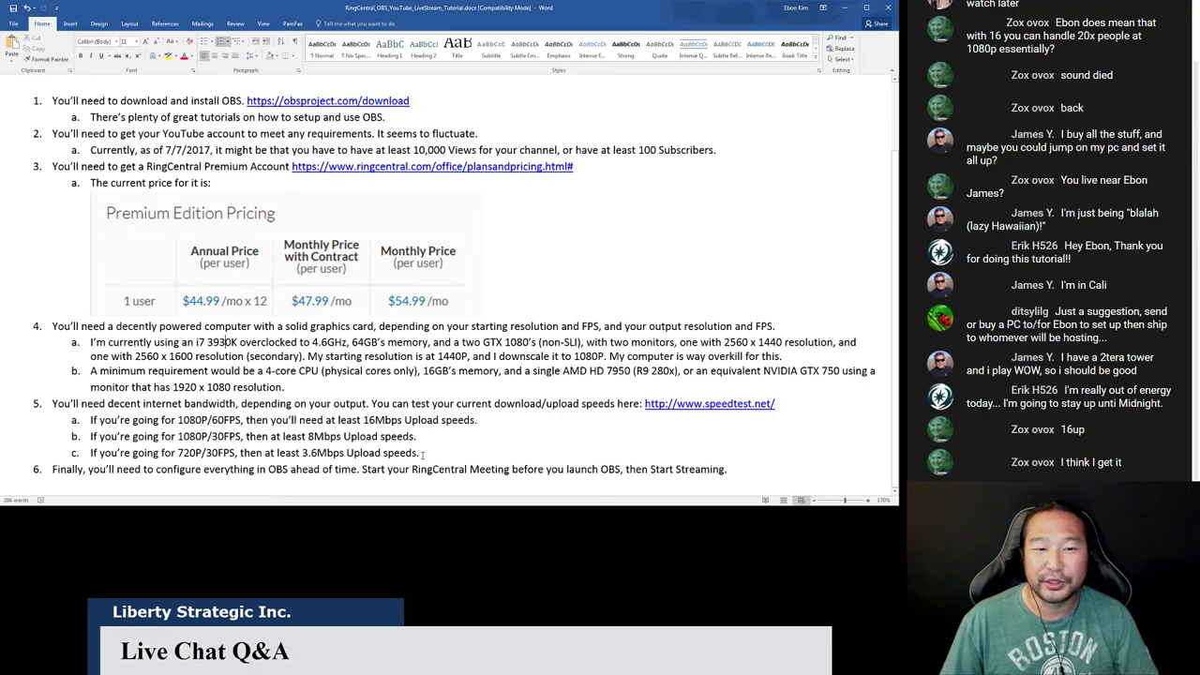
pyautogui.moveTo(422, 455); pyautogui.dragTo(302, 458)
pyautogui.click(459, 449)
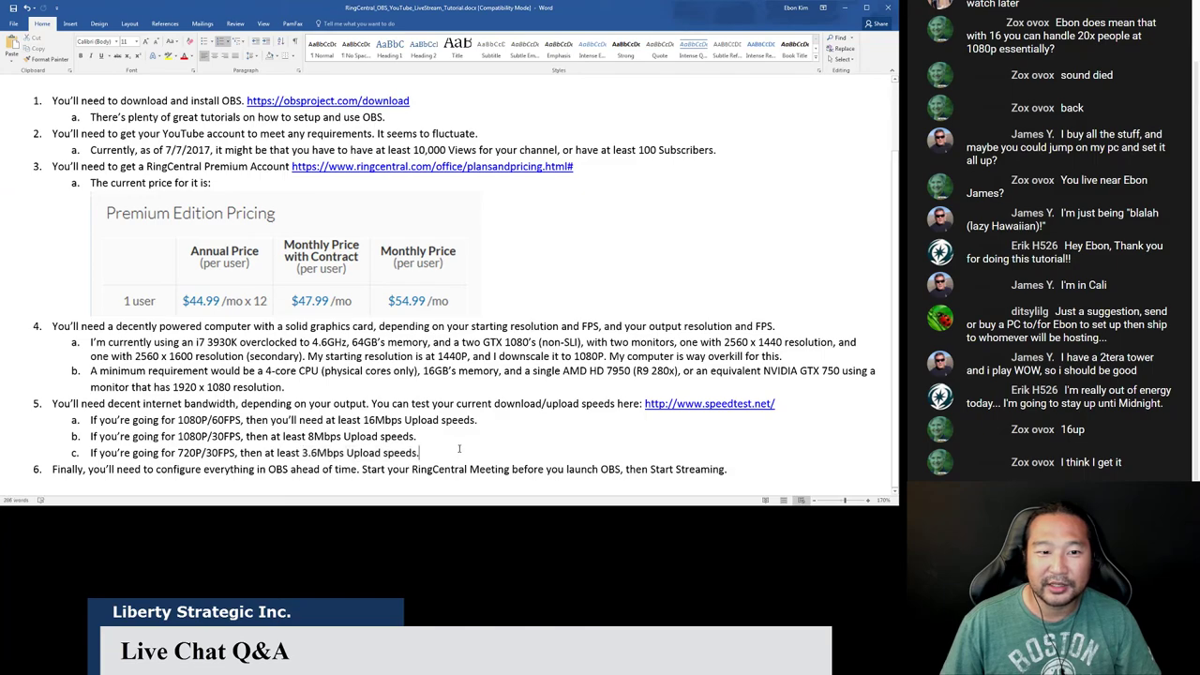